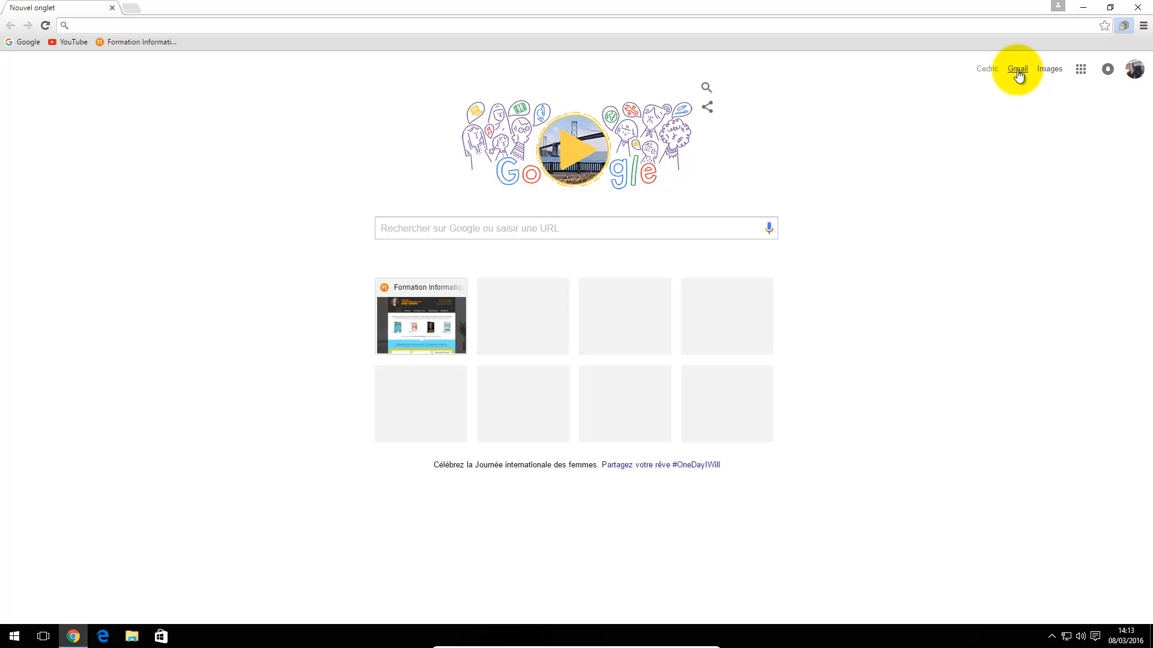
Open Gmail from the Google home page to show the 385-conversation inbox.
{"action": "left_click", "coordinate": [1018, 69]}
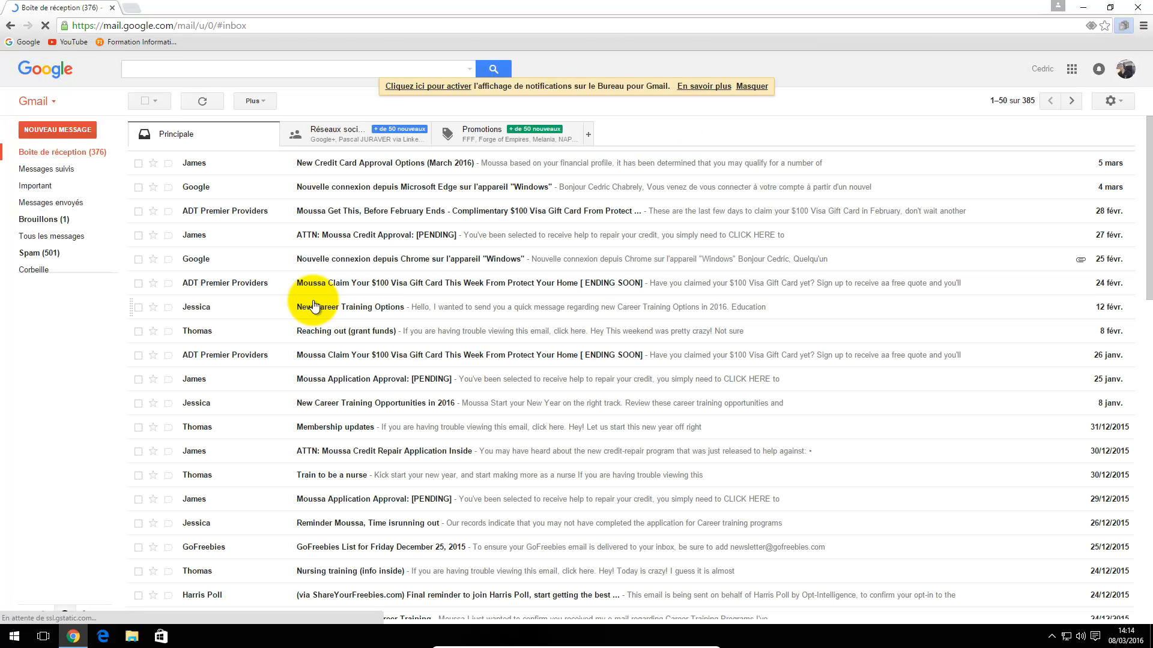
From Paramètres > Comptes et importation, open the add POP3 account window, centred, and focus its address field.
{"action": "left_click", "coordinate": [1110, 101]}
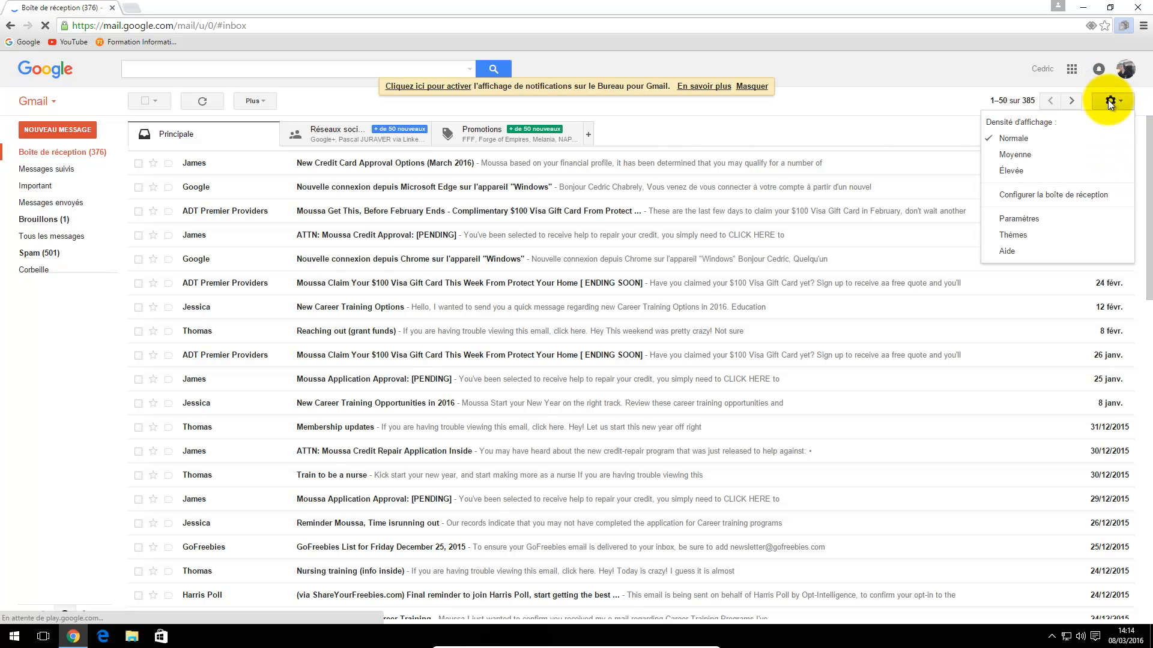
{"action": "left_click", "coordinate": [1018, 220]}
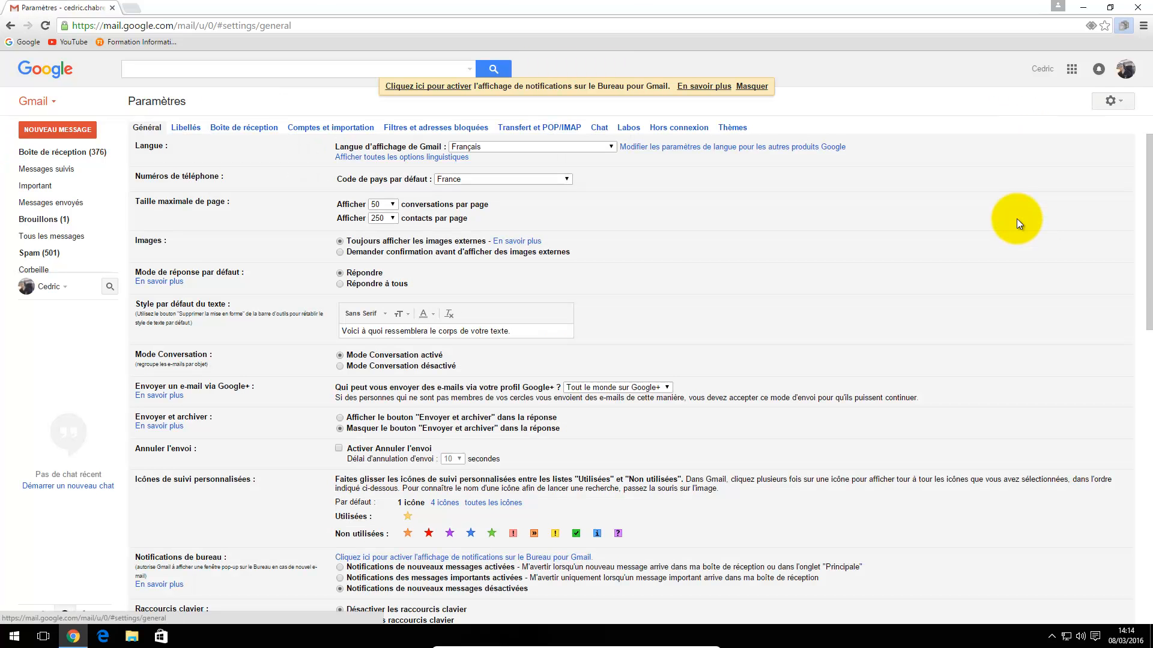
{"action": "left_click", "coordinate": [315, 135]}
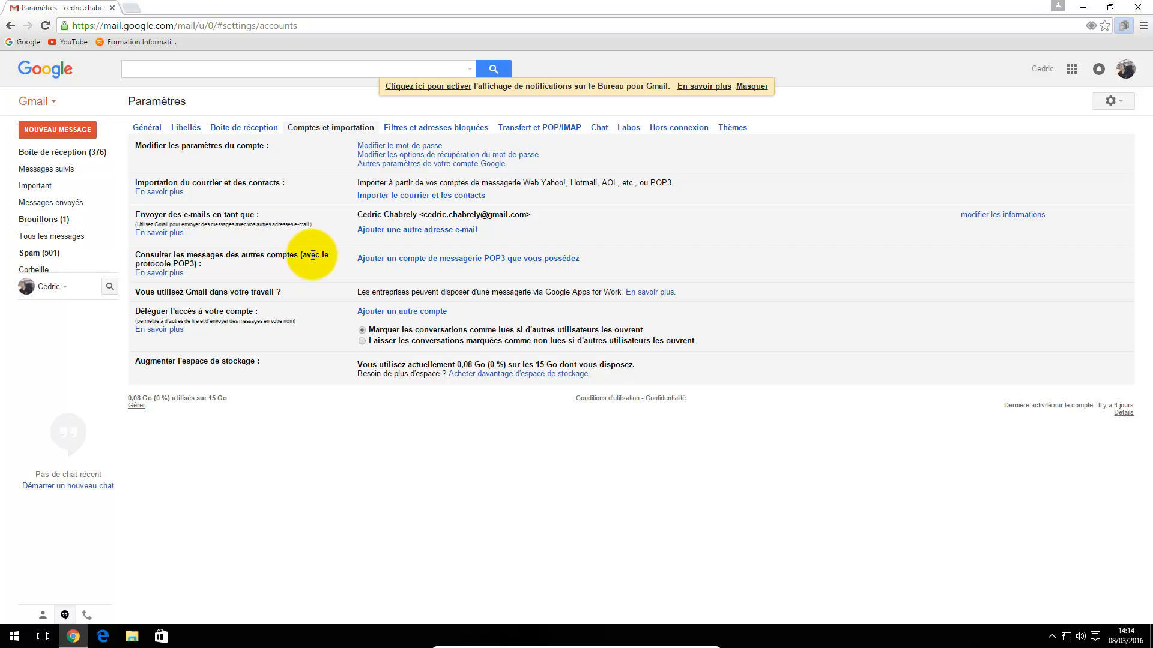
{"action": "left_click", "coordinate": [372, 258]}
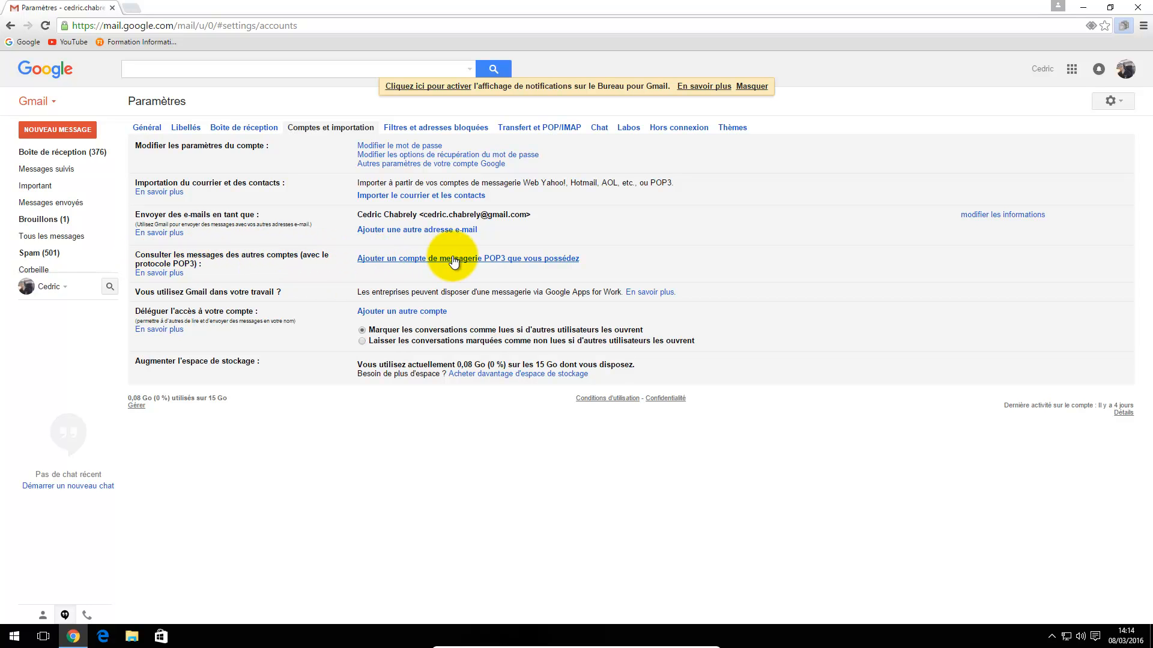
{"action": "left_click", "coordinate": [493, 264]}
{"action": "left_click_drag", "start_coordinate": [203, 13], "coordinate": [500, 147]}
{"action": "left_click", "coordinate": [461, 237]}
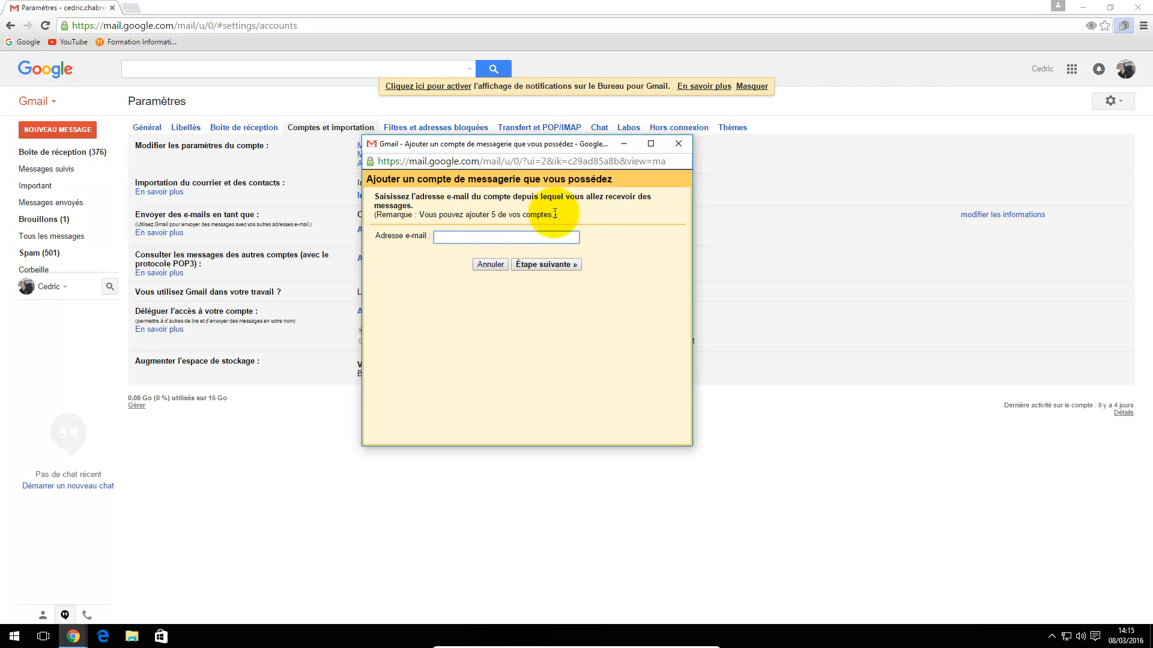
Paste the free.fr address and continue to POP settings with pop3.free.fr on port 995.
{"action": "left_click", "coordinate": [459, 240]}
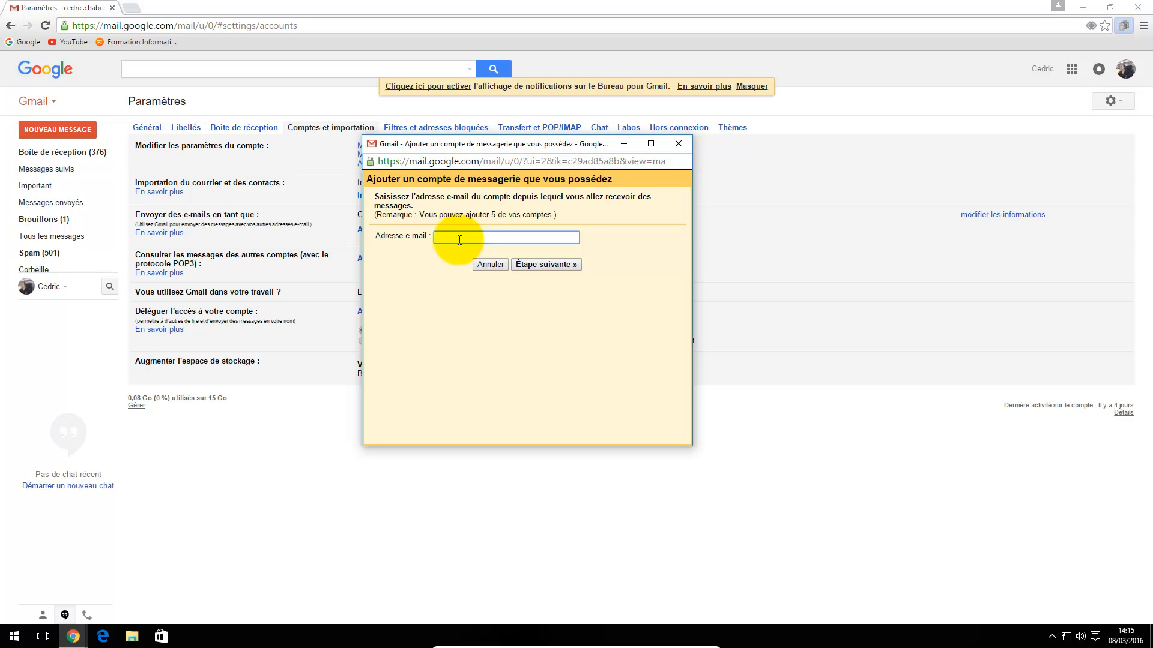
{"action": "key", "text": "ctrl+v"}
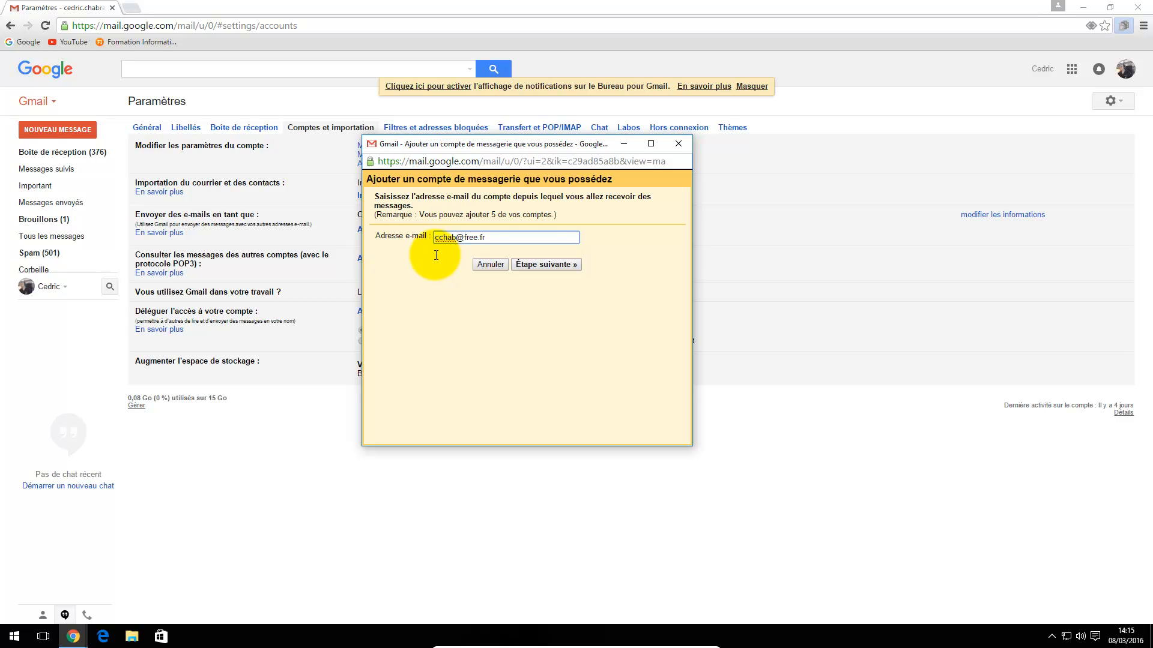
{"action": "left_click", "coordinate": [540, 264]}
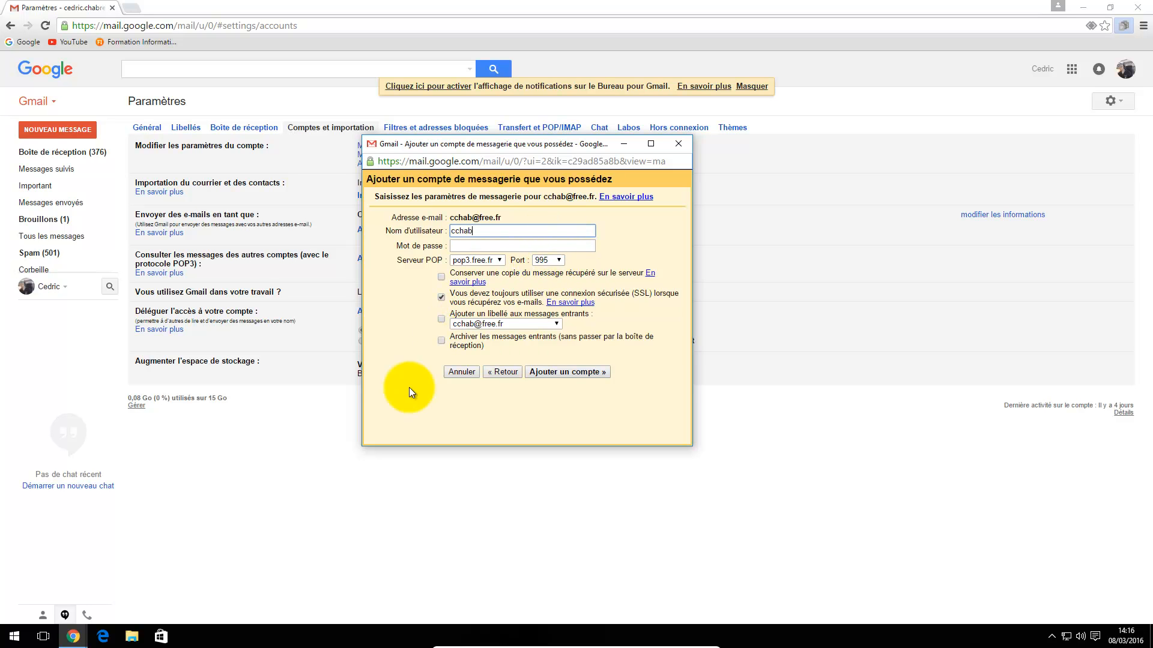
Pick 'Nouveau libellé...' as the label for incoming mail to get the label-name prompt.
{"action": "left_click", "coordinate": [455, 246]}
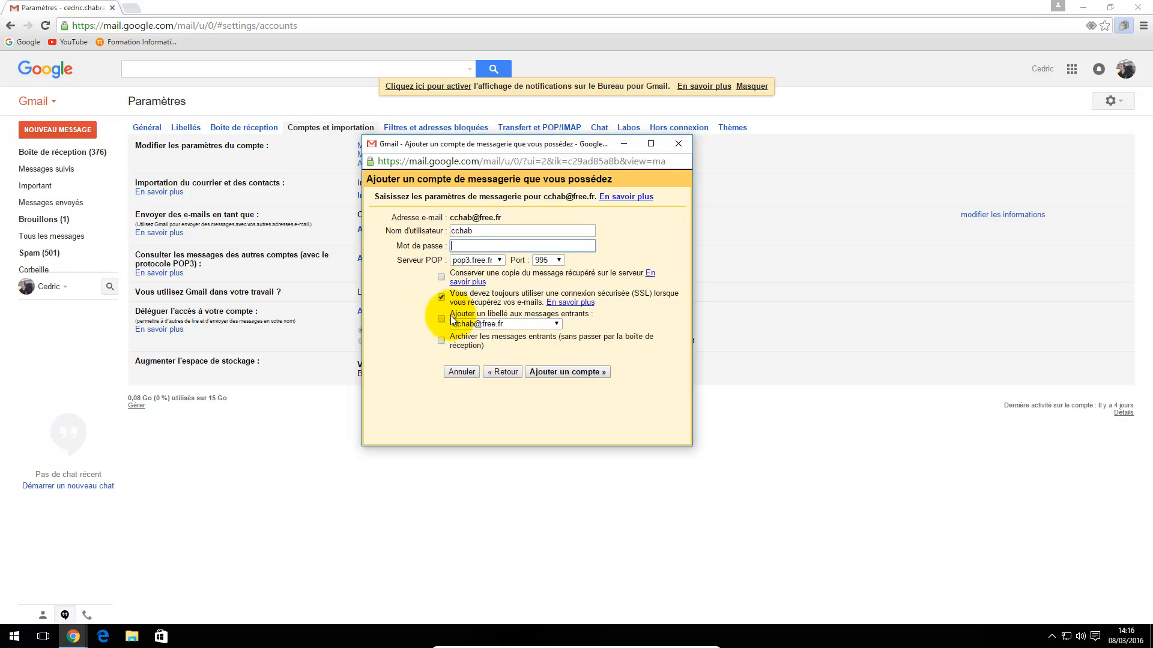
{"action": "left_click", "coordinate": [556, 324]}
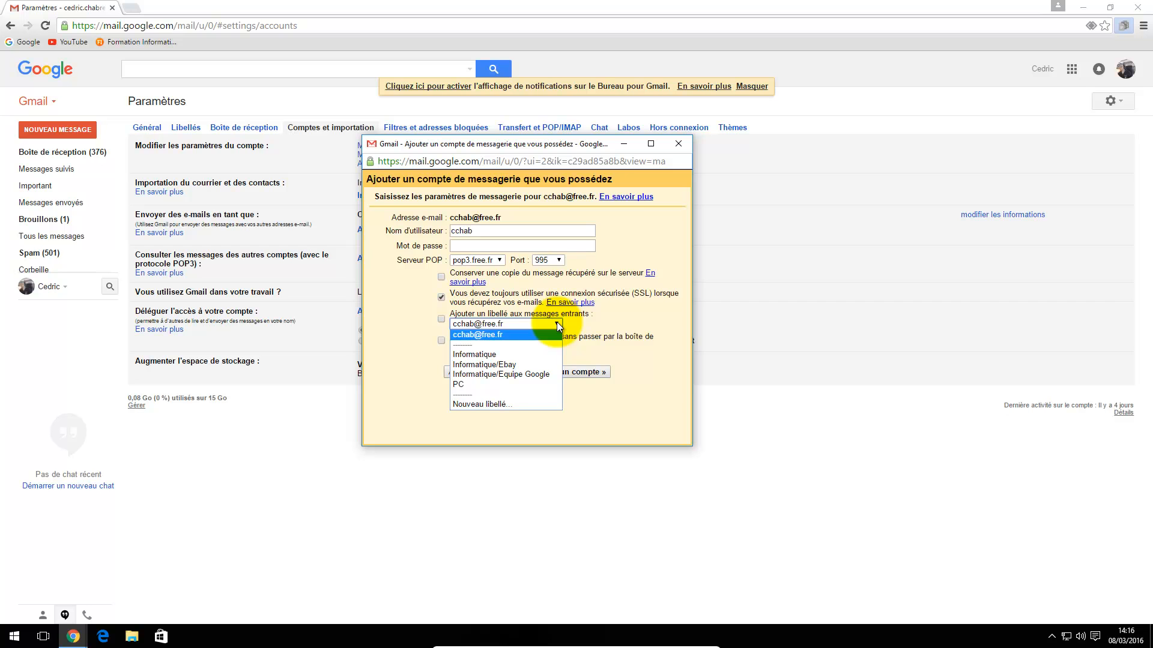
{"action": "left_click", "coordinate": [489, 404]}
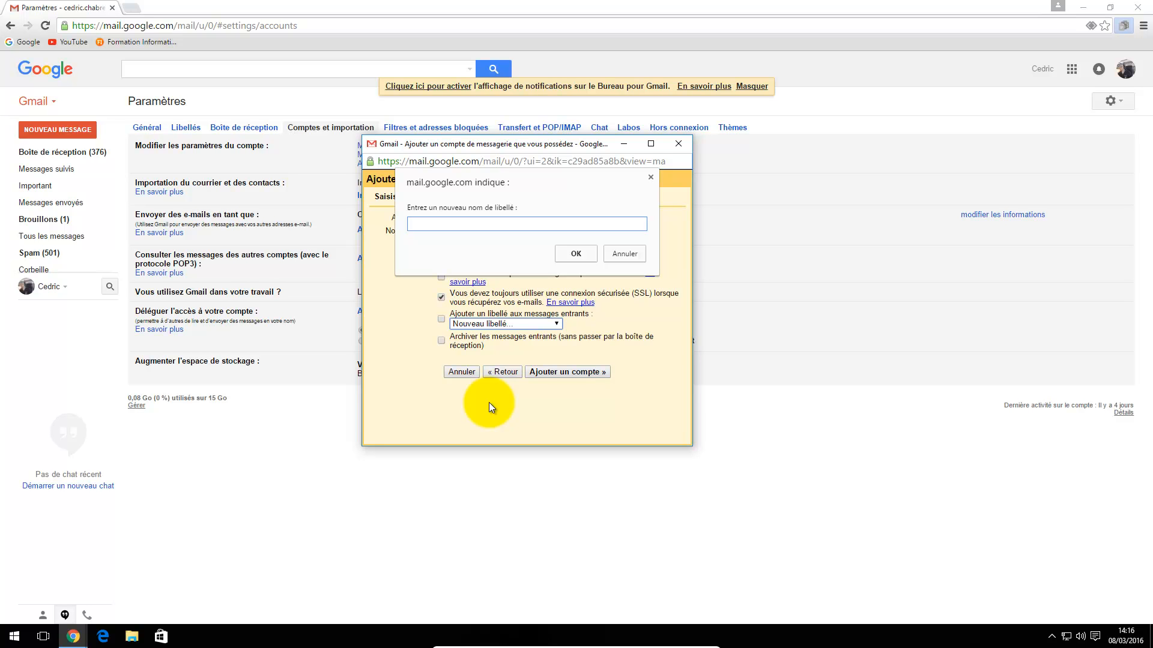
Name the new incoming-mail label [FREE] and confirm it.
{"action": "type", "text": "[FREE]"}
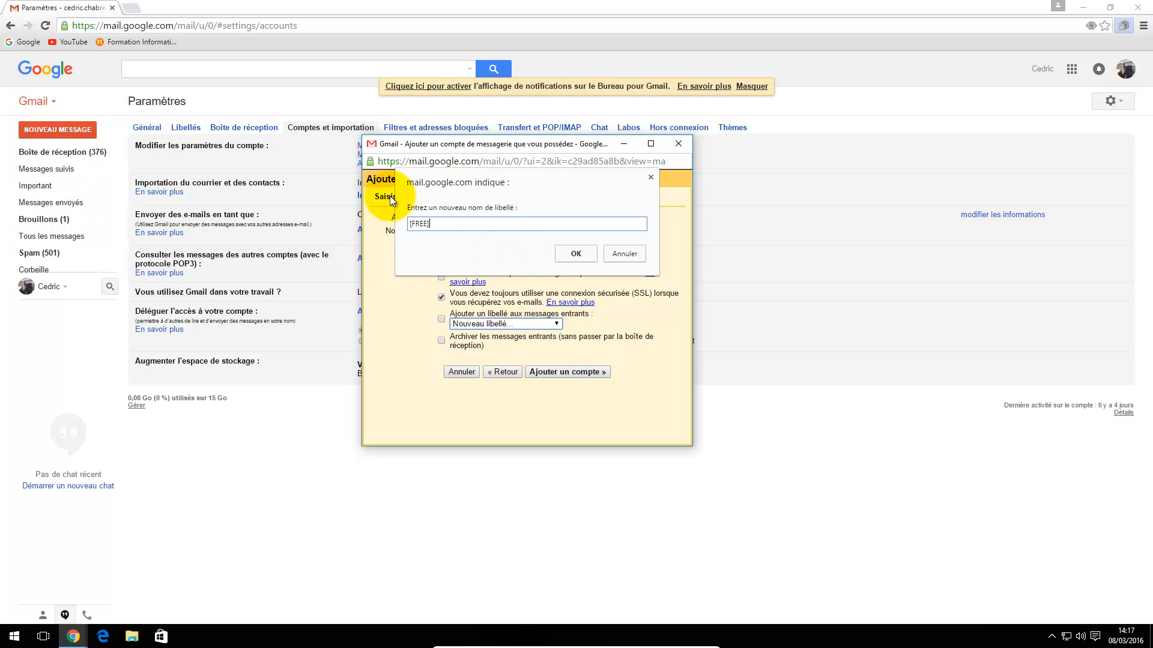
{"action": "left_click", "coordinate": [575, 253]}
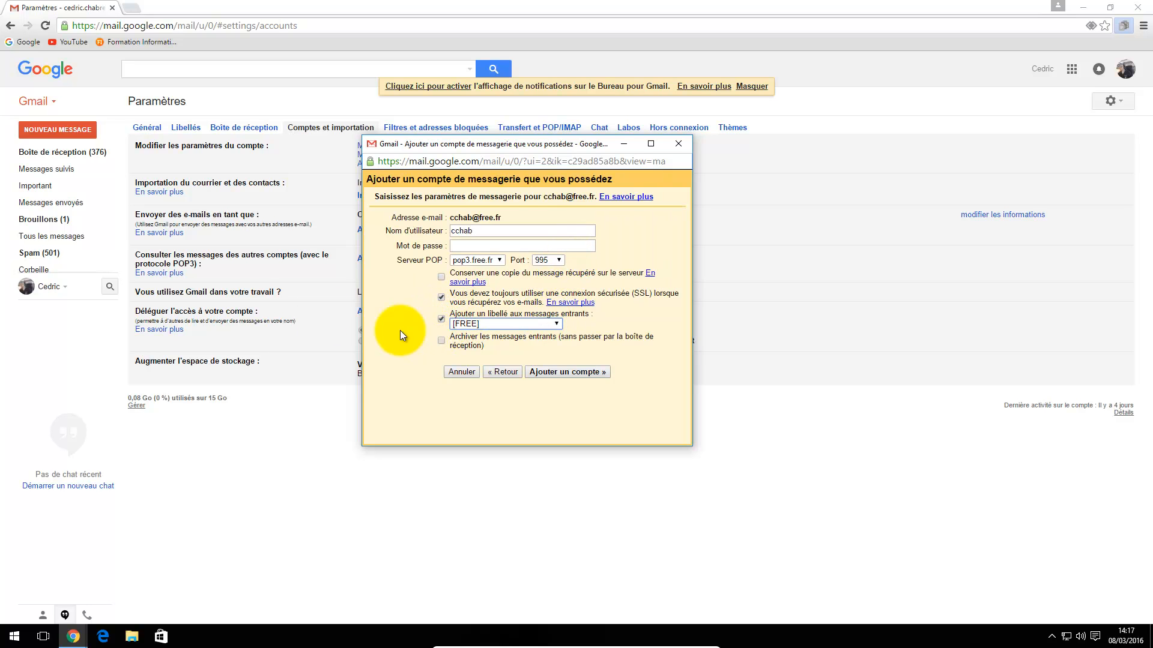
Enable 'Archiver les messages entrants' and submit the POP3 account settings.
{"action": "left_click", "coordinate": [442, 343]}
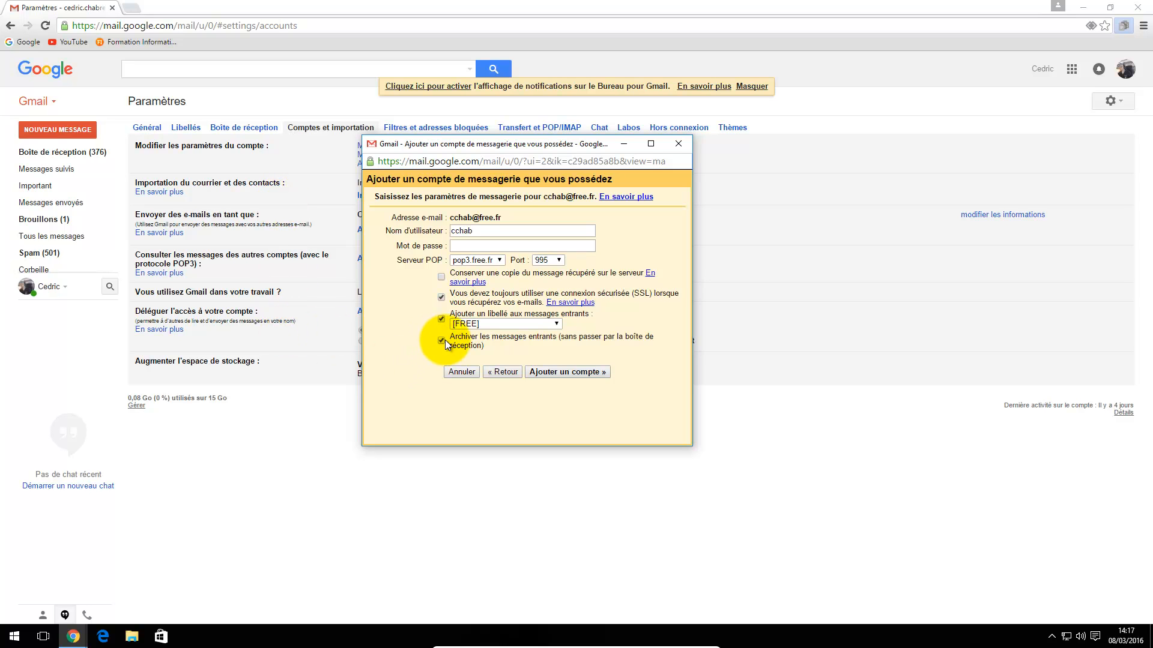
{"action": "mouse_move", "coordinate": [51, 289]}
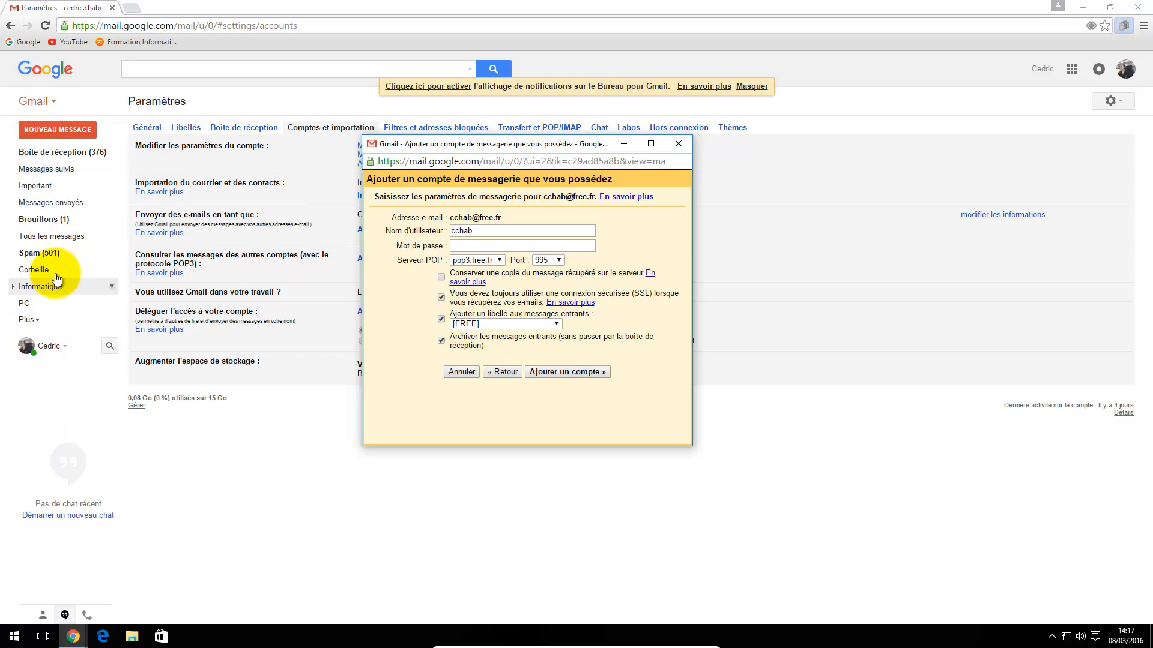
{"action": "left_click", "coordinate": [442, 340]}
{"action": "left_click", "coordinate": [442, 341]}
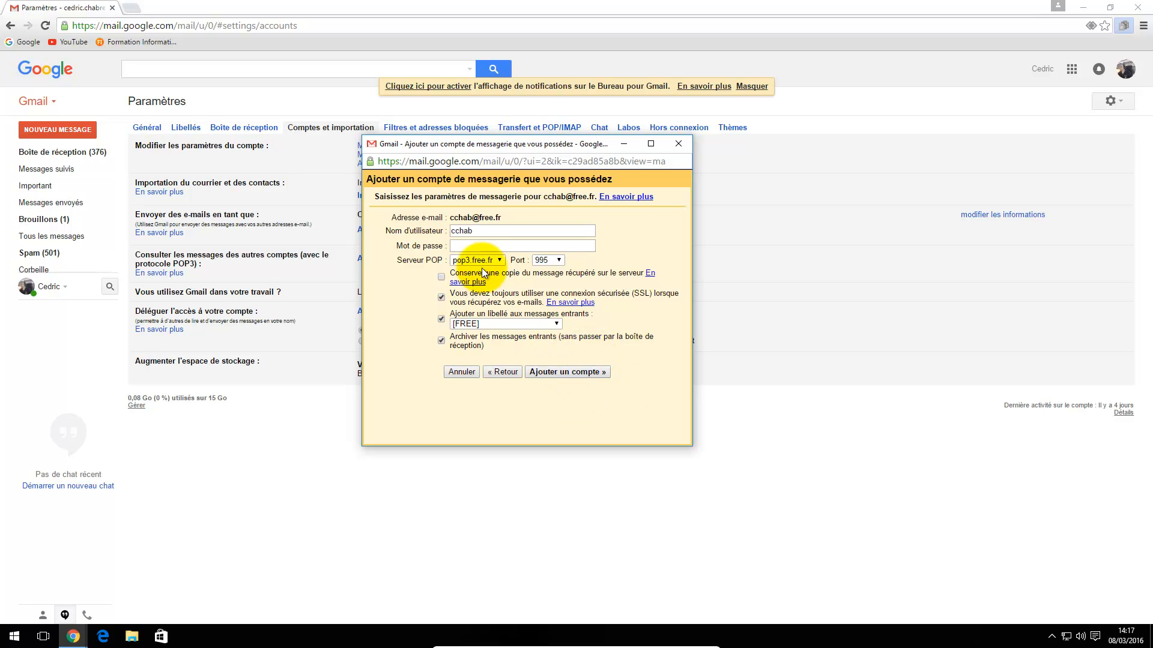
{"action": "left_click", "coordinate": [469, 243]}
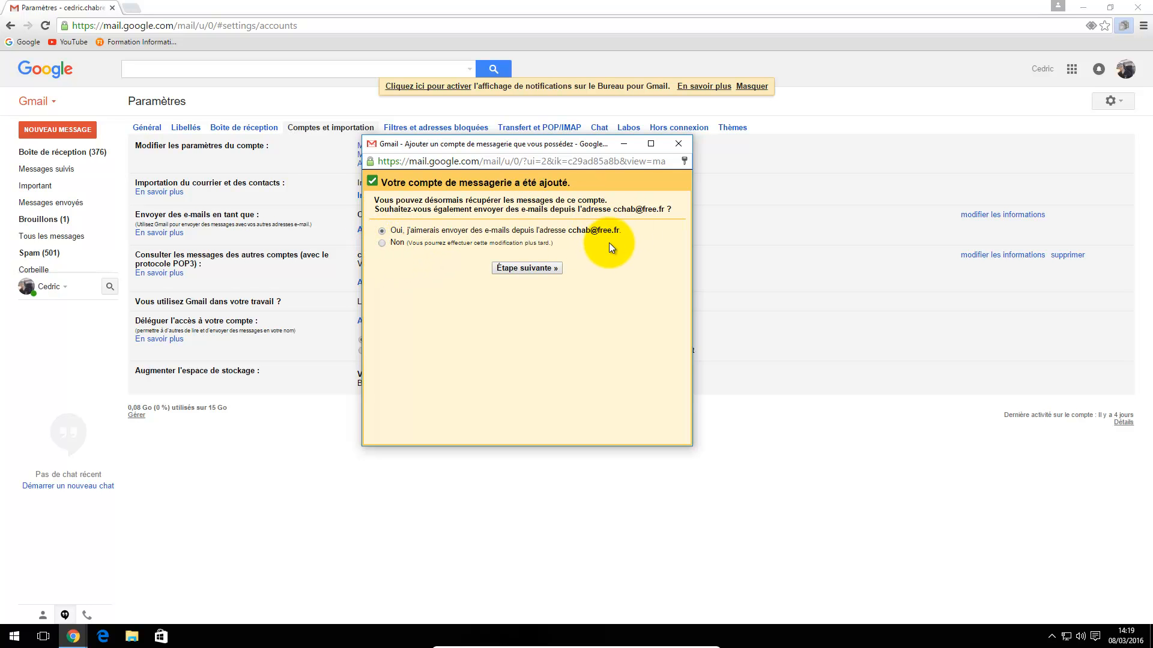
Choose 'Oui' to also send mail as the free.fr address and go to the send-as step.
{"action": "left_click", "coordinate": [382, 243]}
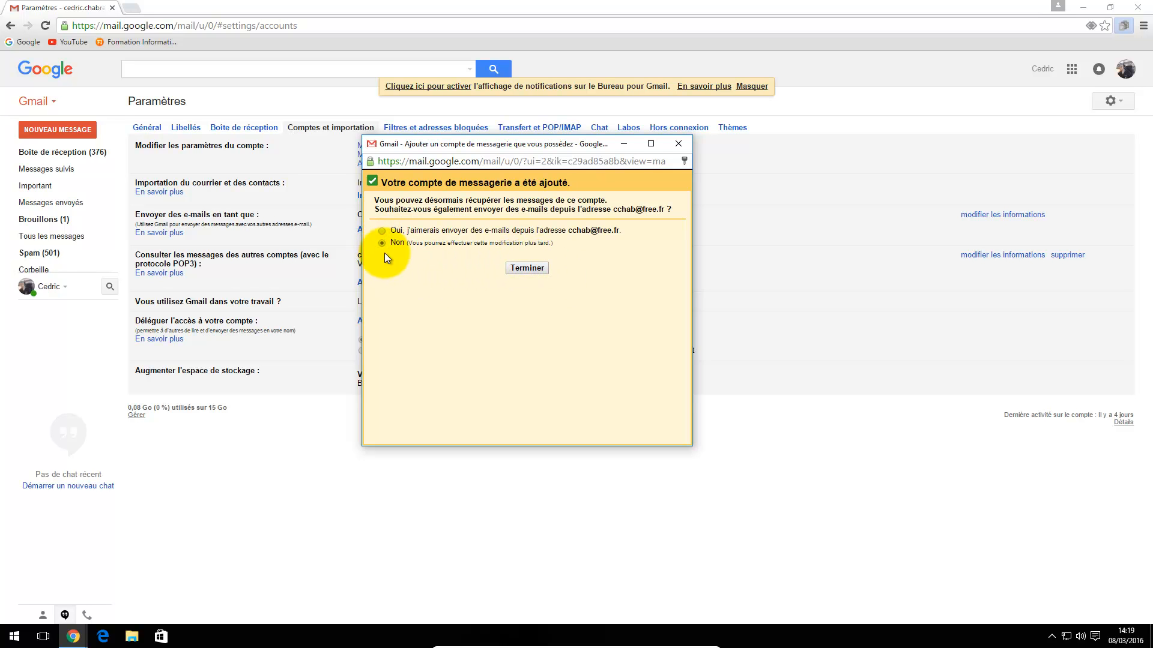
{"action": "left_click", "coordinate": [380, 229]}
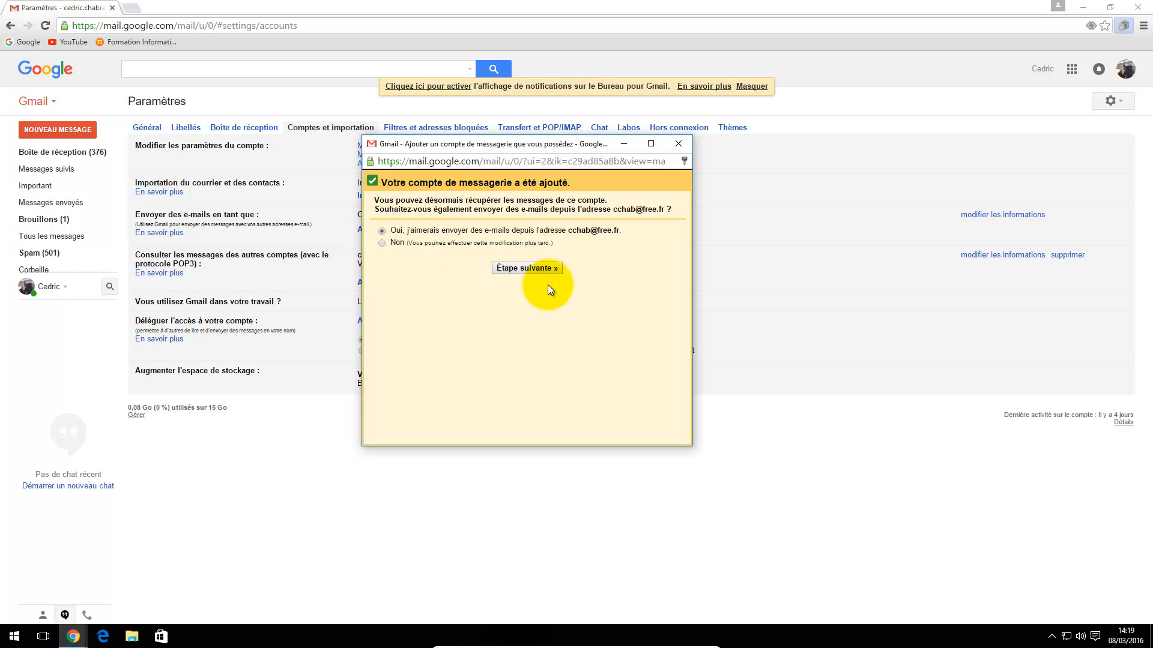
{"action": "left_click", "coordinate": [537, 266]}
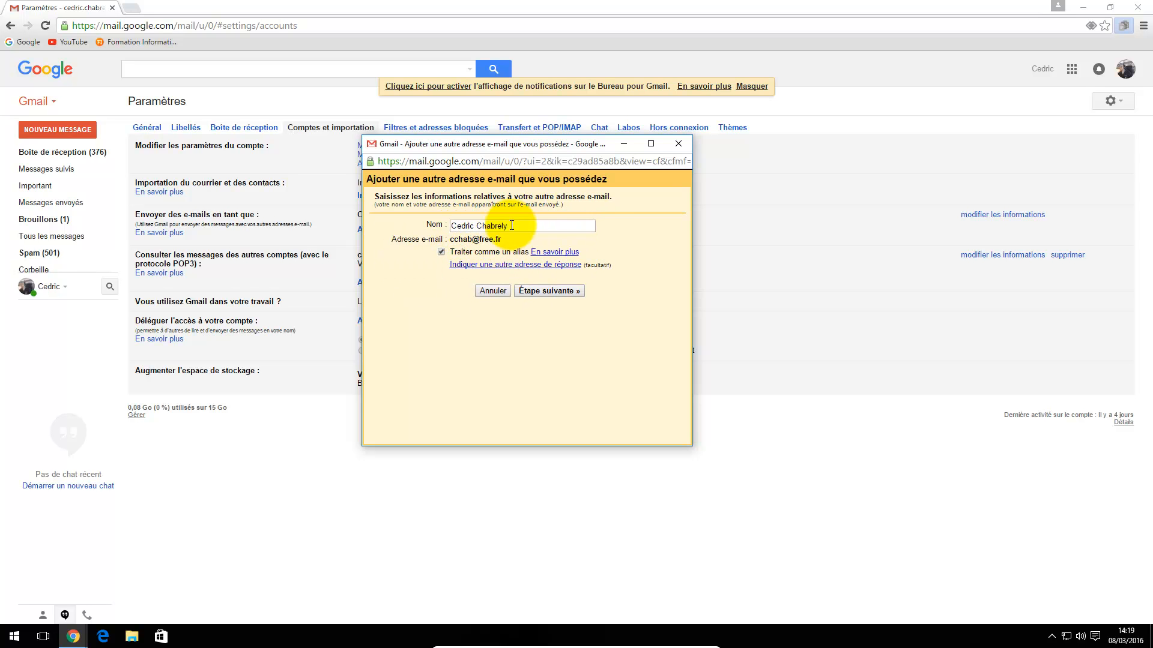
Keep the prefilled sender name and proceed to SMTP settings: smtp.free.fr, port 465, SSL.
{"action": "left_click_drag", "start_coordinate": [511, 226], "coordinate": [438, 224]}
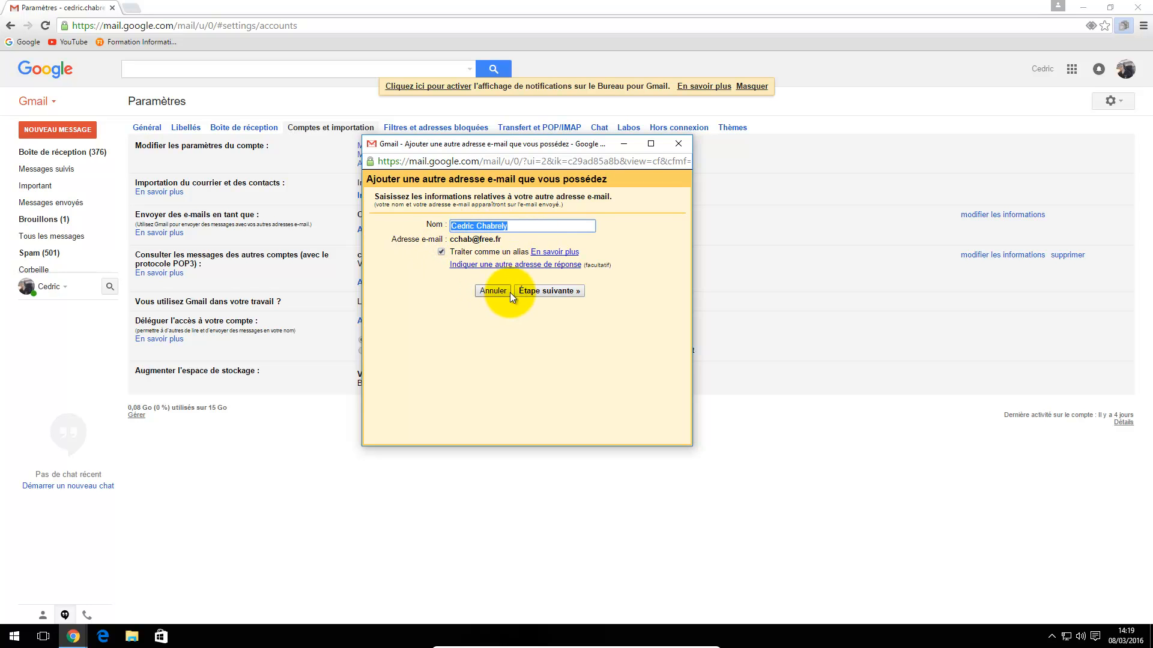
{"action": "left_click", "coordinate": [559, 291]}
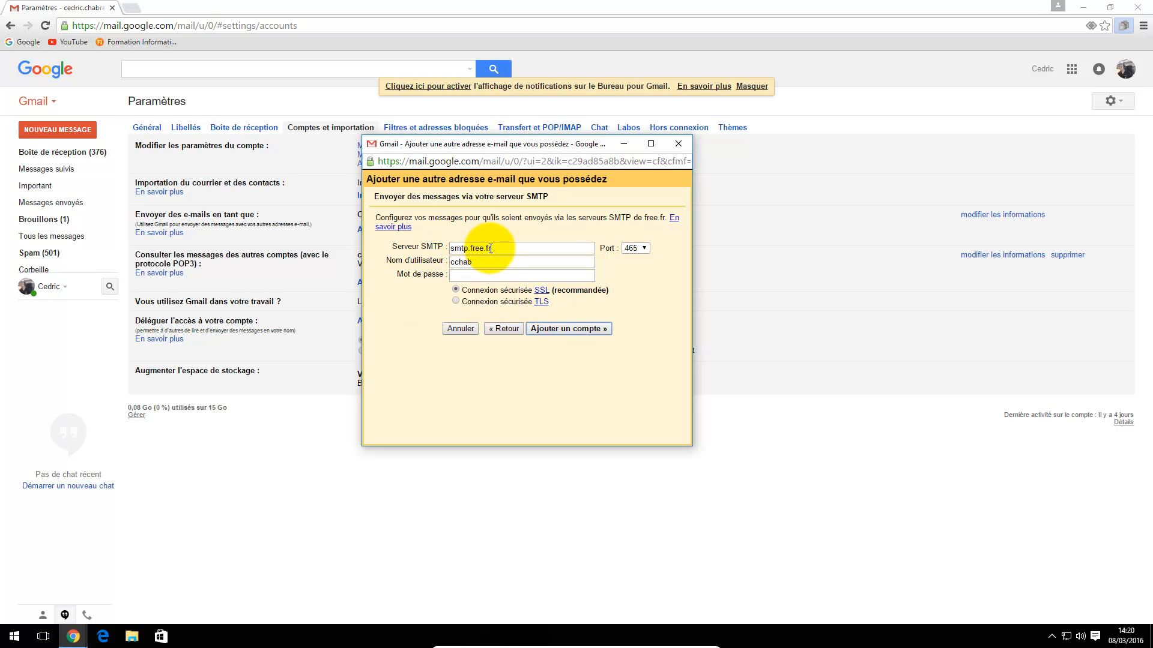
Submit the free.fr SMTP settings, which fail with authentication error 535.
{"action": "left_click", "coordinate": [464, 275]}
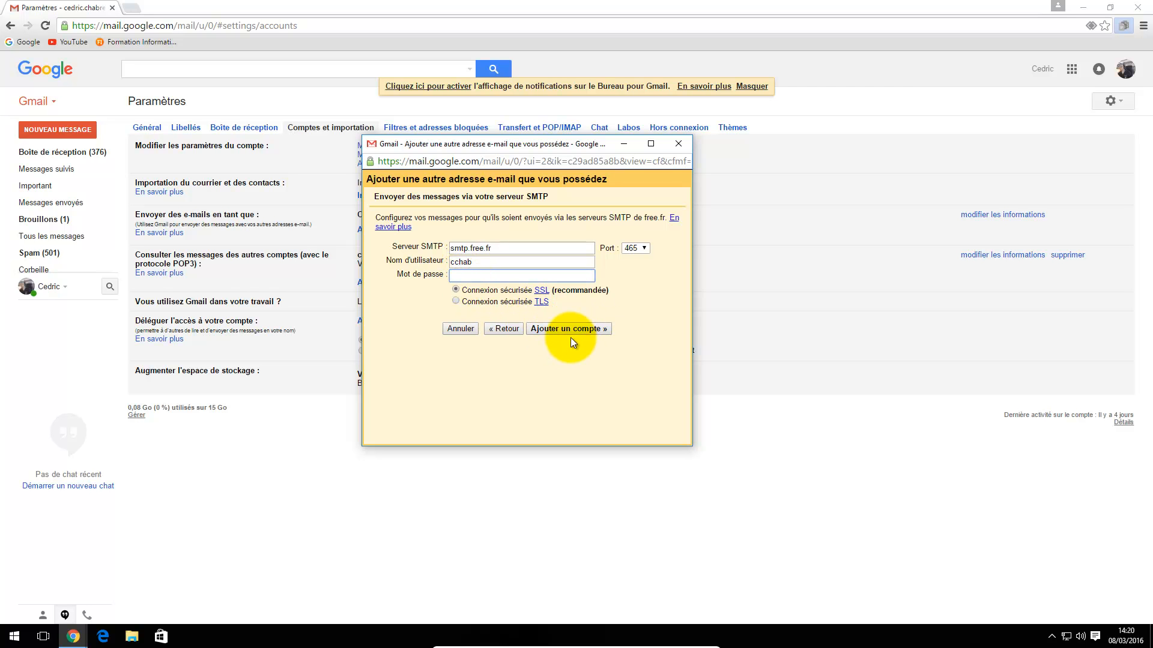
{"action": "left_click", "coordinate": [458, 275]}
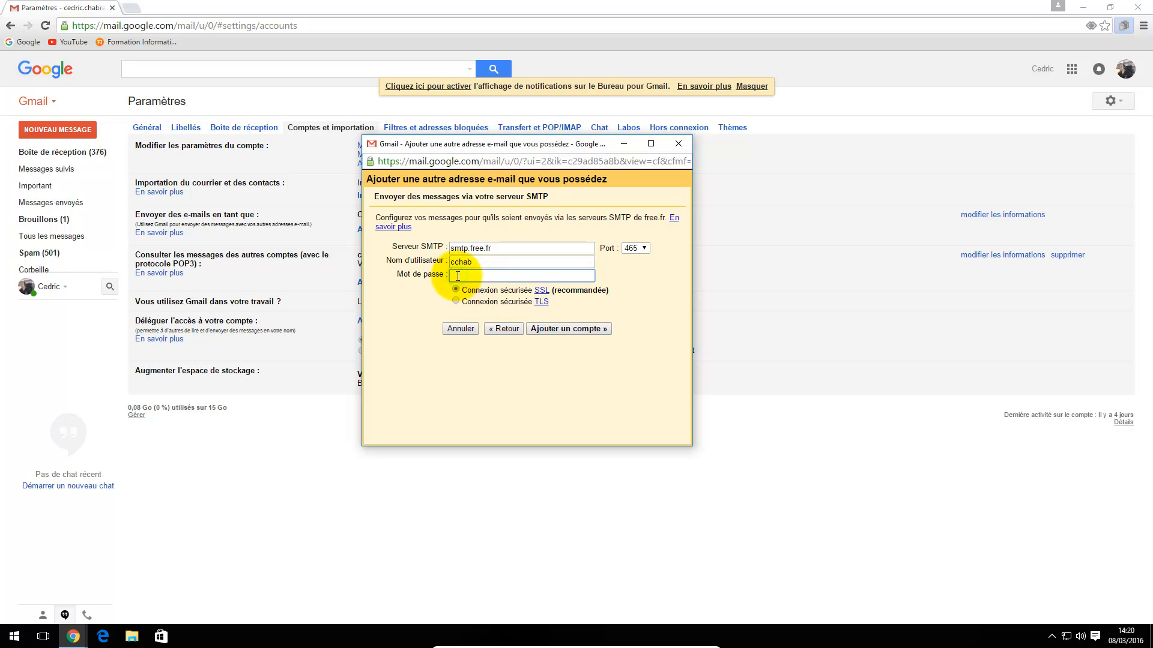
{"action": "left_click", "coordinate": [553, 329]}
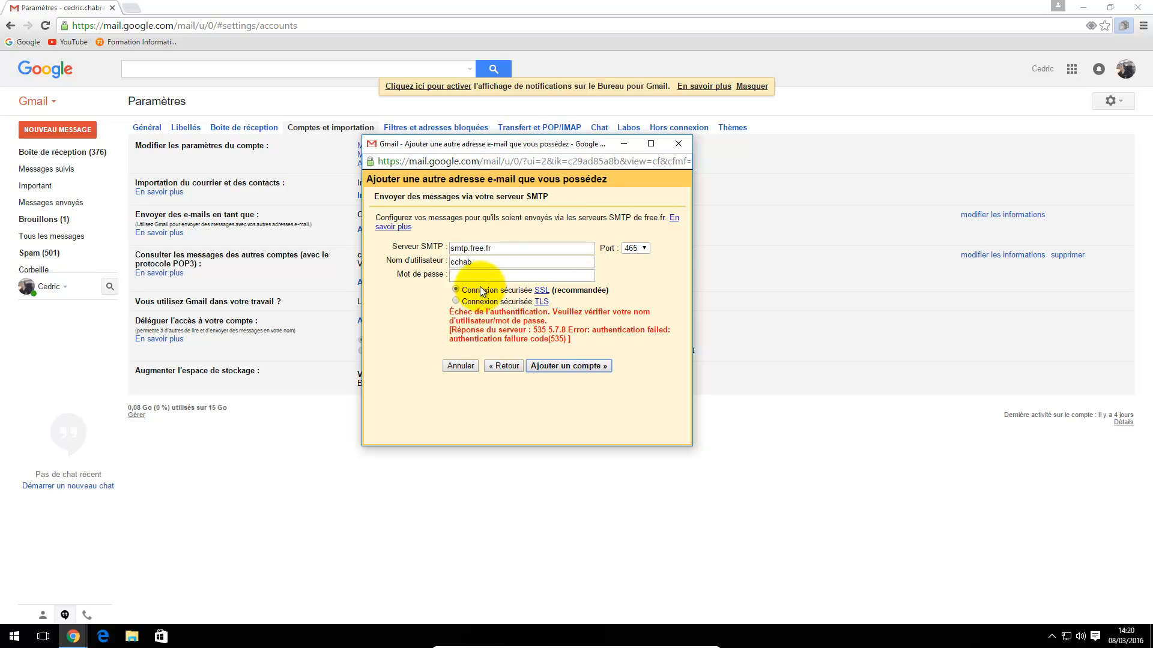
Select the rejected entry in the Nom d'utilisateur field to clear it.
{"action": "left_click", "coordinate": [480, 262]}
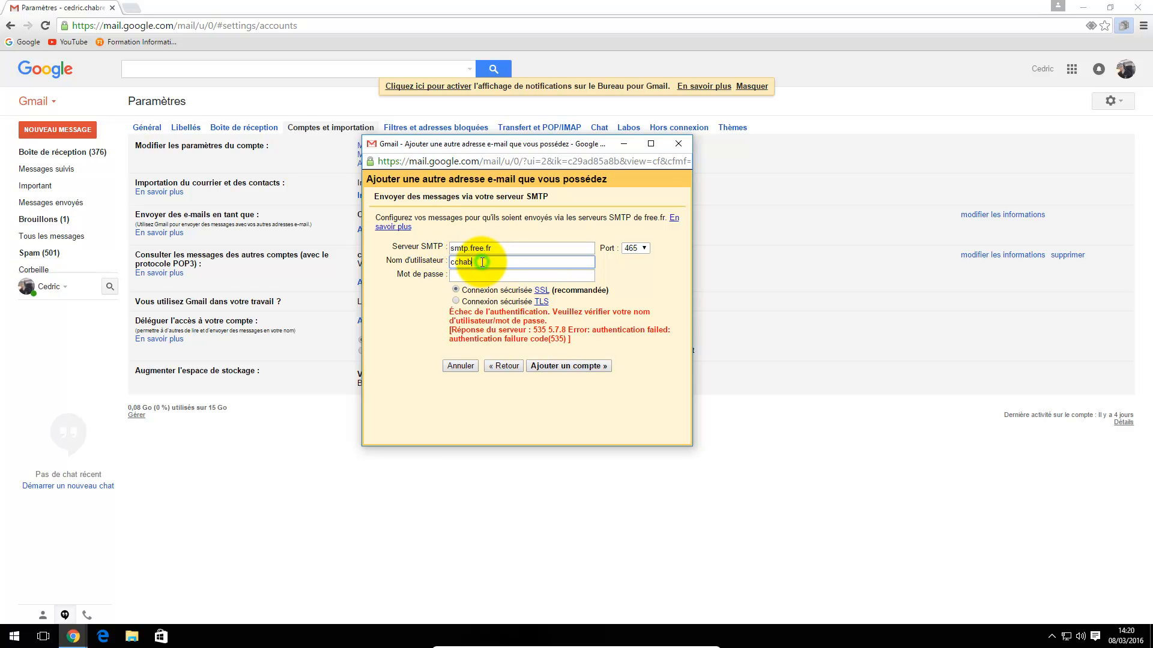
{"action": "left_click", "coordinate": [465, 275]}
{"action": "left_click", "coordinate": [477, 261]}
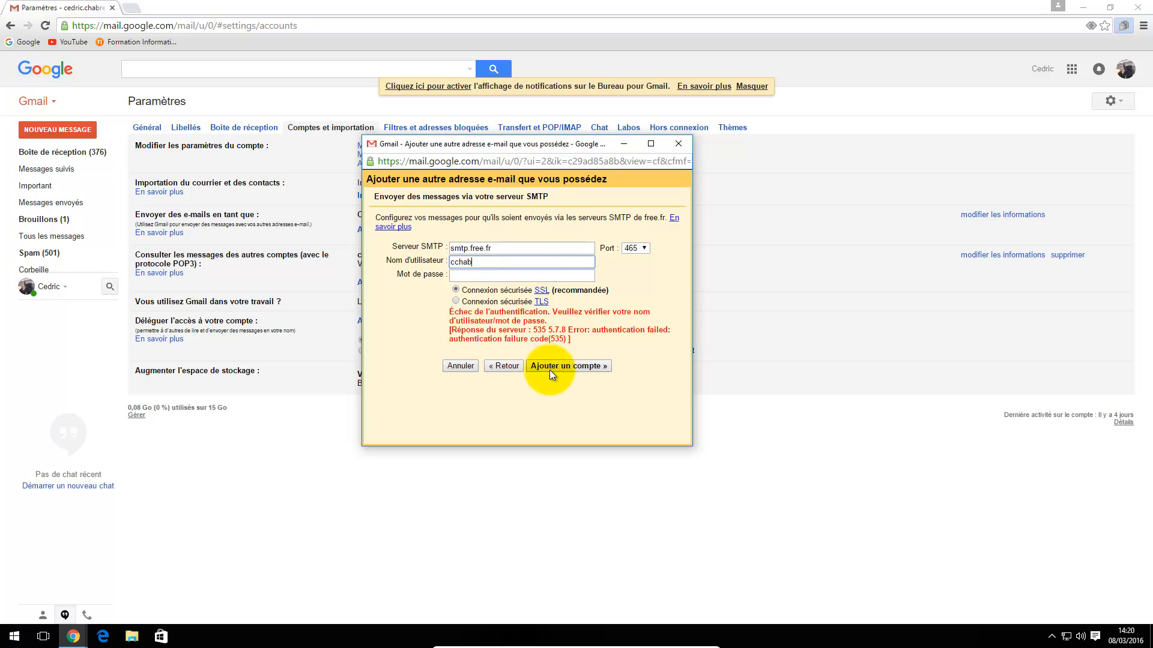
{"action": "double_click", "coordinate": [475, 262]}
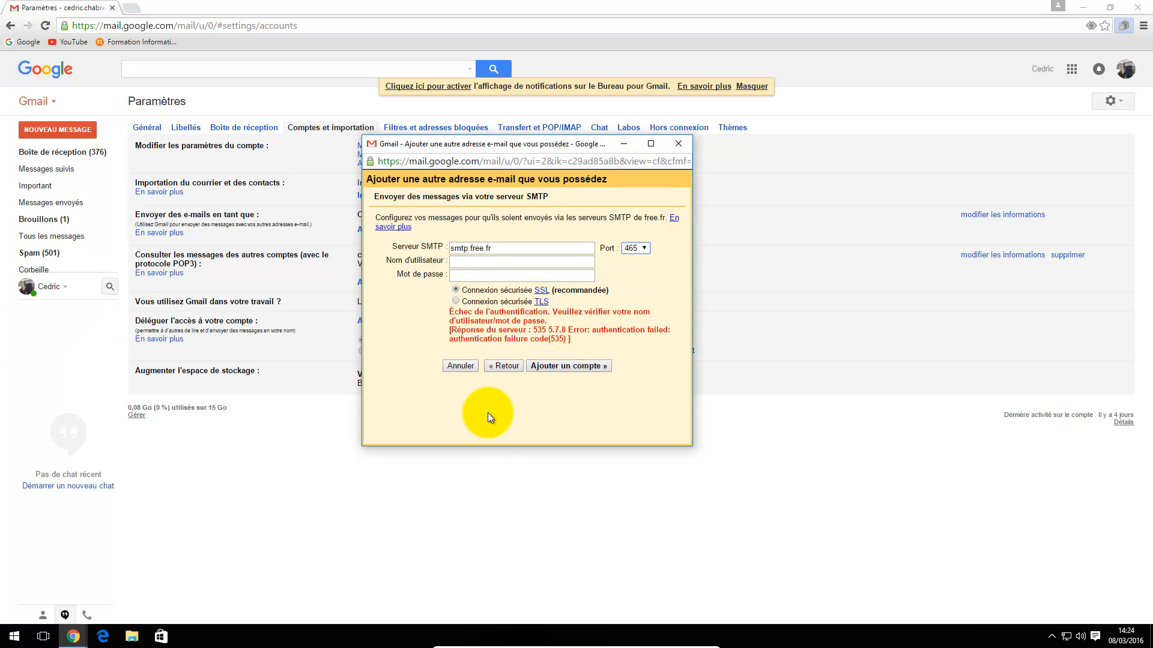
Open free.fr in a new tab and log in to the Espace Abonné Freebox with the subscriber identifier.
{"action": "left_click", "coordinate": [134, 9]}
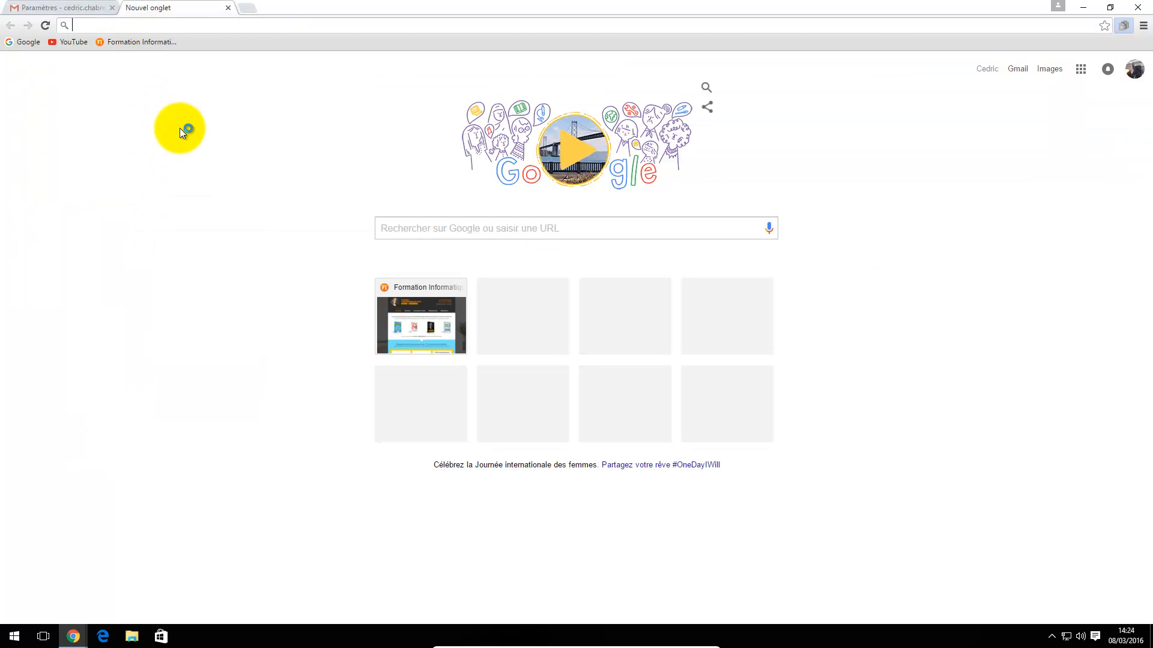
{"action": "left_click", "coordinate": [152, 25]}
{"action": "type", "text": "free.fr"}
{"action": "key", "text": "Return"}
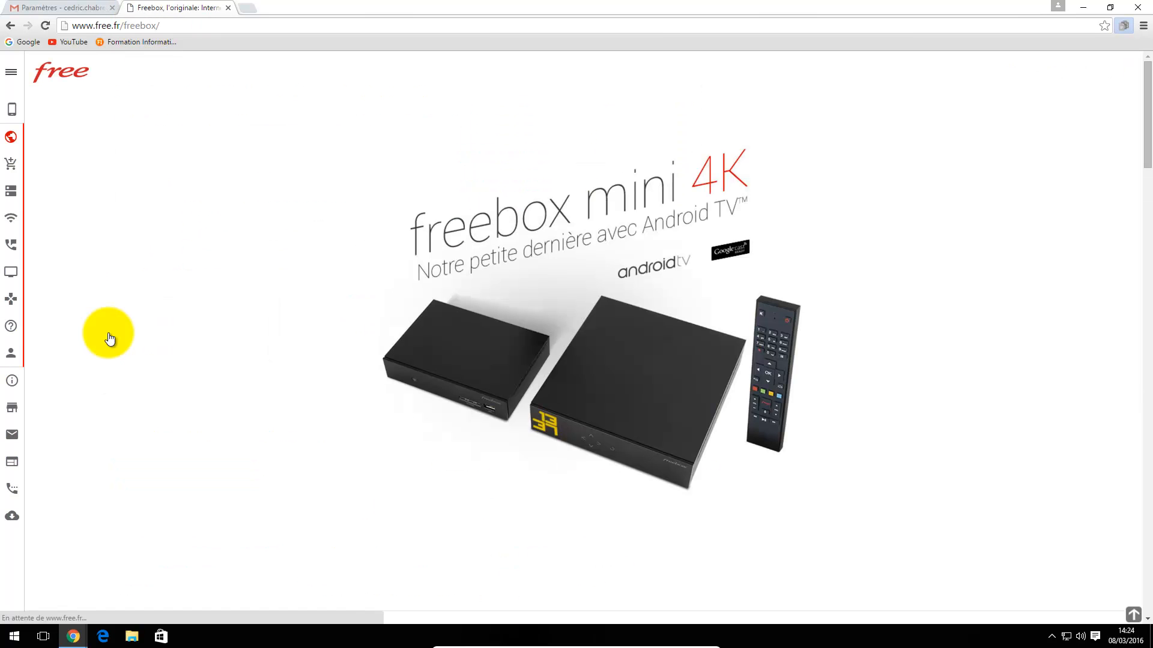
{"action": "mouse_move", "coordinate": [52, 360]}
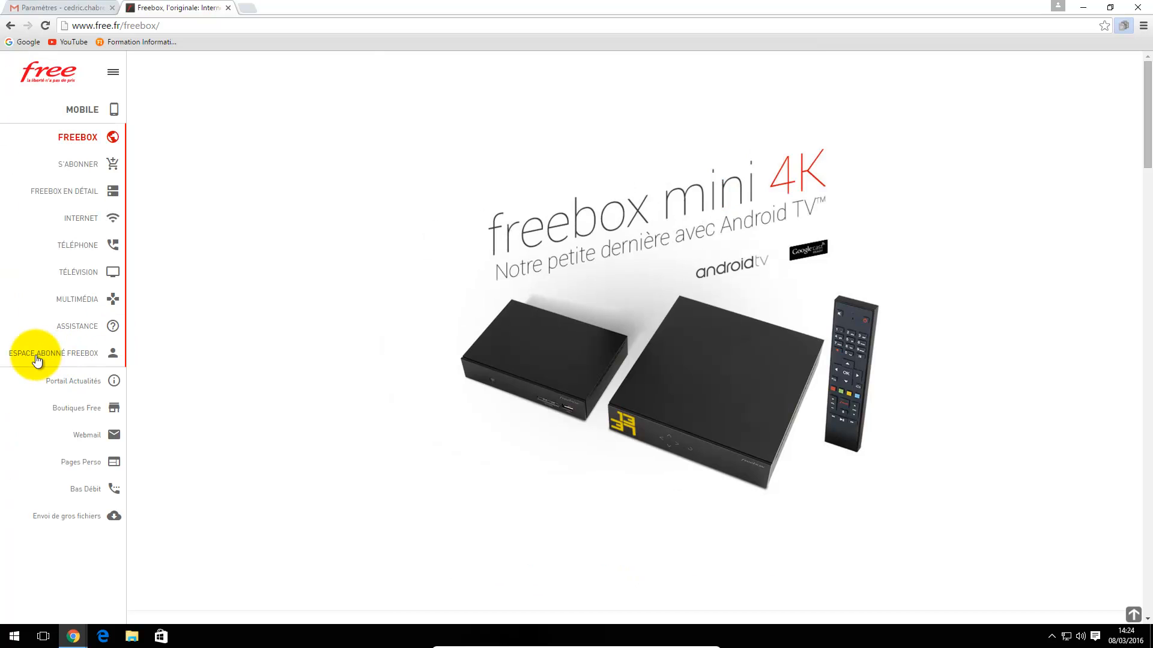
{"action": "left_click", "coordinate": [93, 355]}
{"action": "left_click", "coordinate": [410, 282]}
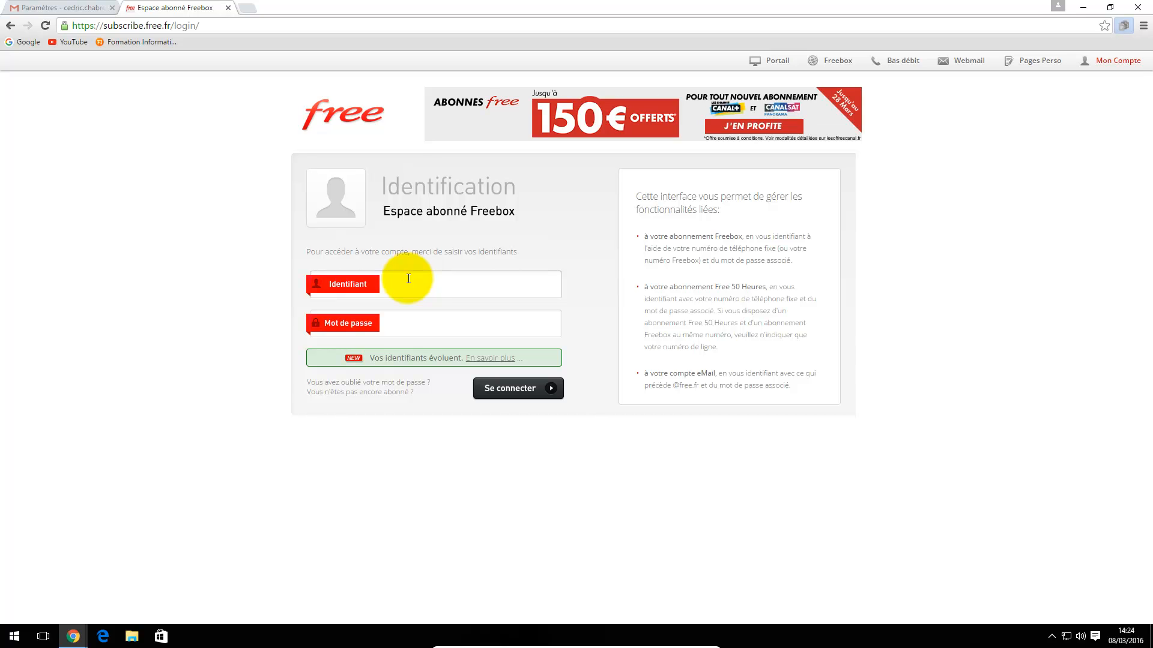
{"action": "type", "text": "cchab"}
{"action": "key", "text": "Tab"}
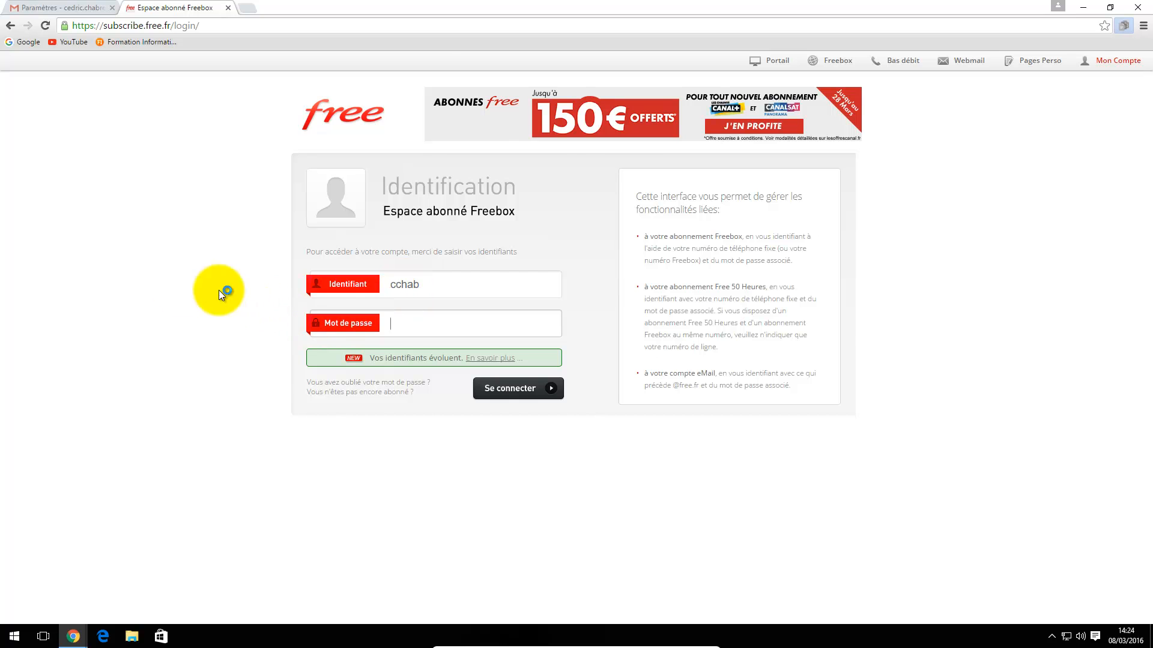
{"action": "key", "text": "Return"}
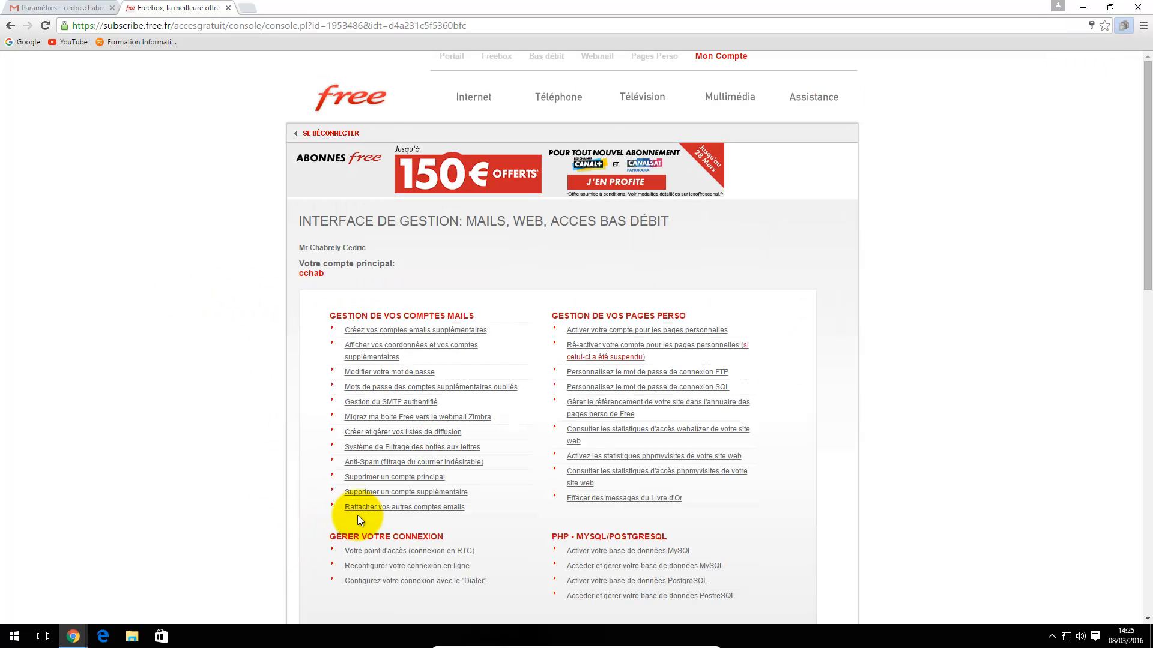
Activate authenticated SMTP under Gestion du SMTP authentifié and return to the Gmail tab.
{"action": "left_click", "coordinate": [418, 402]}
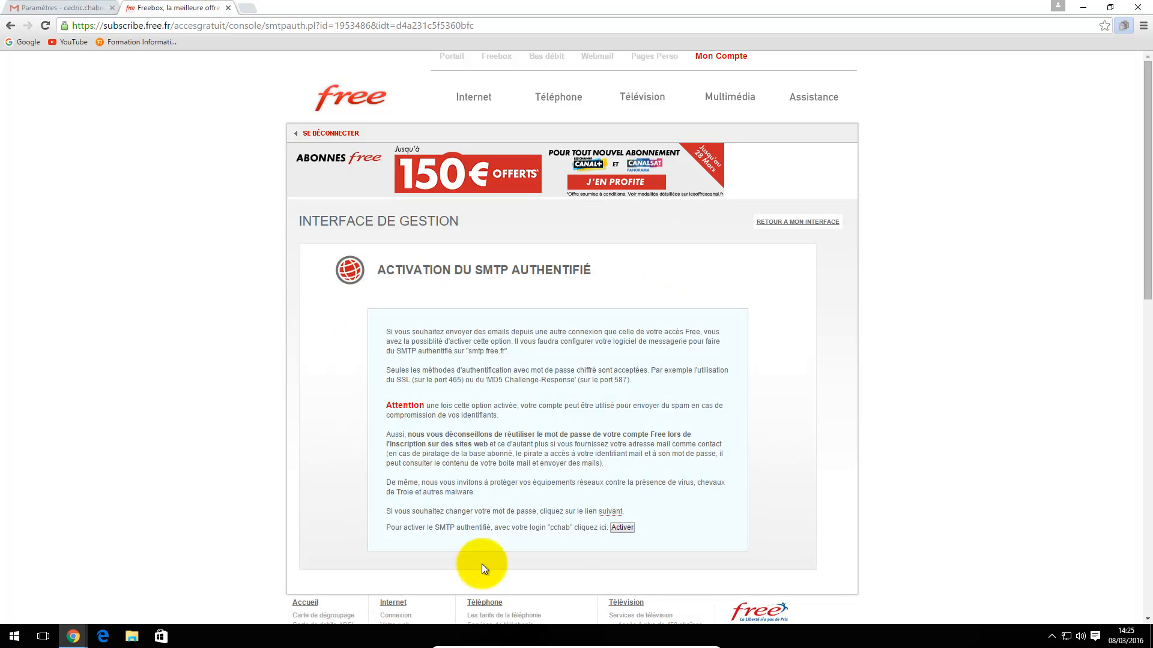
{"action": "left_click", "coordinate": [622, 527]}
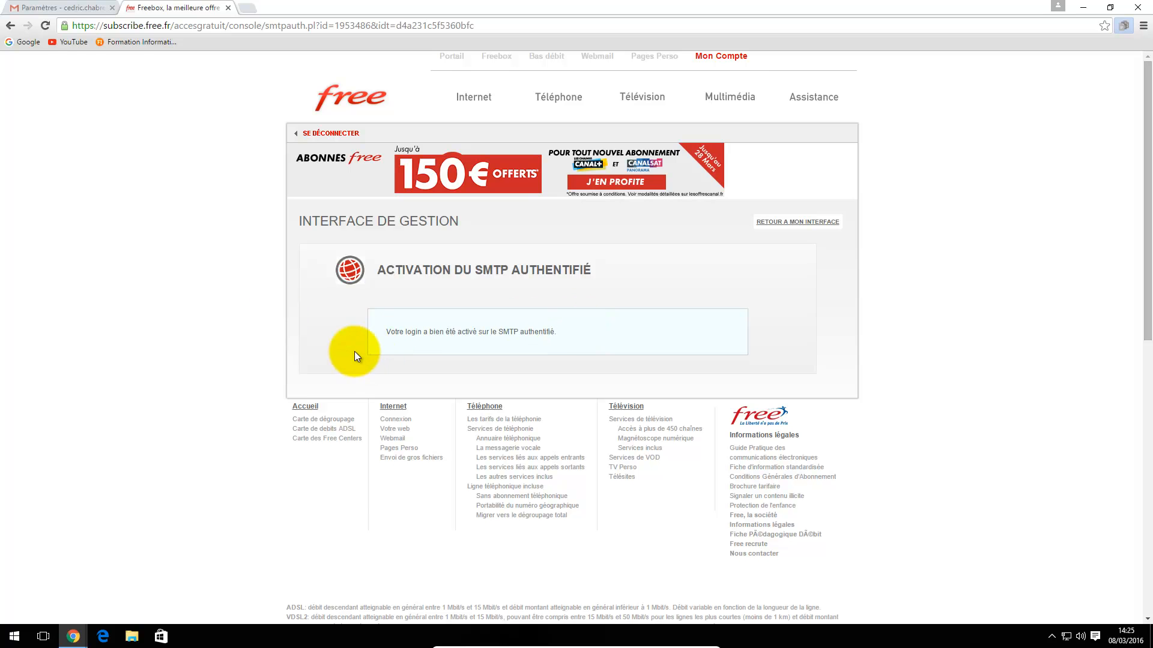
{"action": "left_click", "coordinate": [56, 7]}
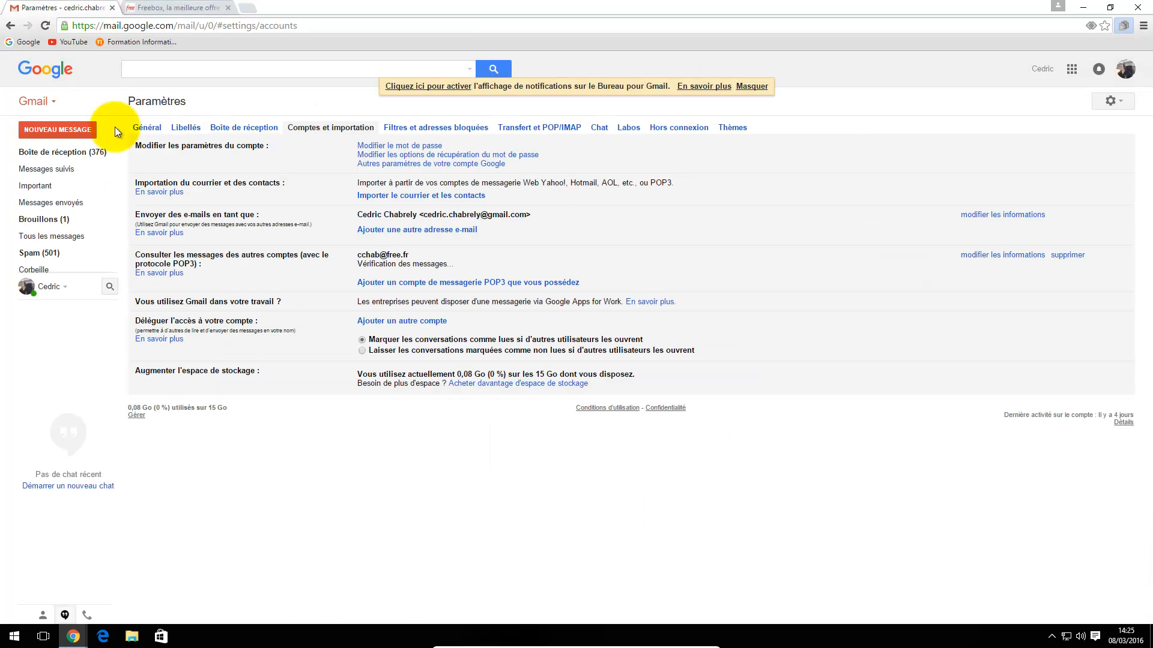
Enter the free.fr SMTP username and password in the popup and add the account.
{"action": "mouse_move", "coordinate": [75, 633]}
{"action": "left_click", "coordinate": [160, 589]}
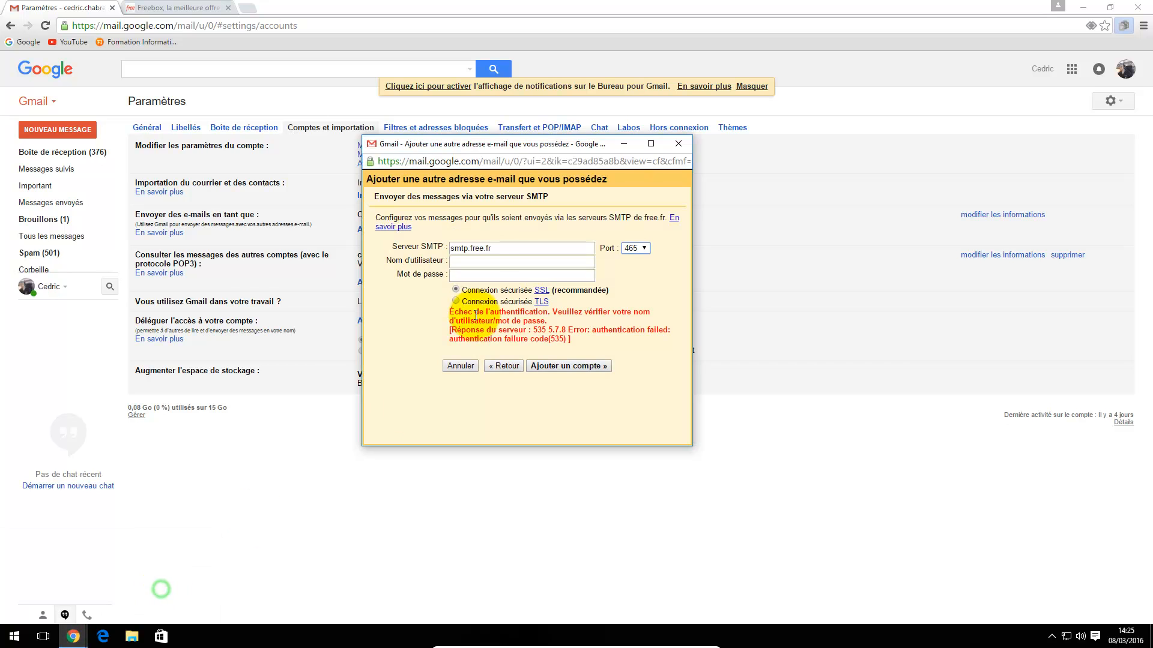
{"action": "left_click", "coordinate": [477, 265]}
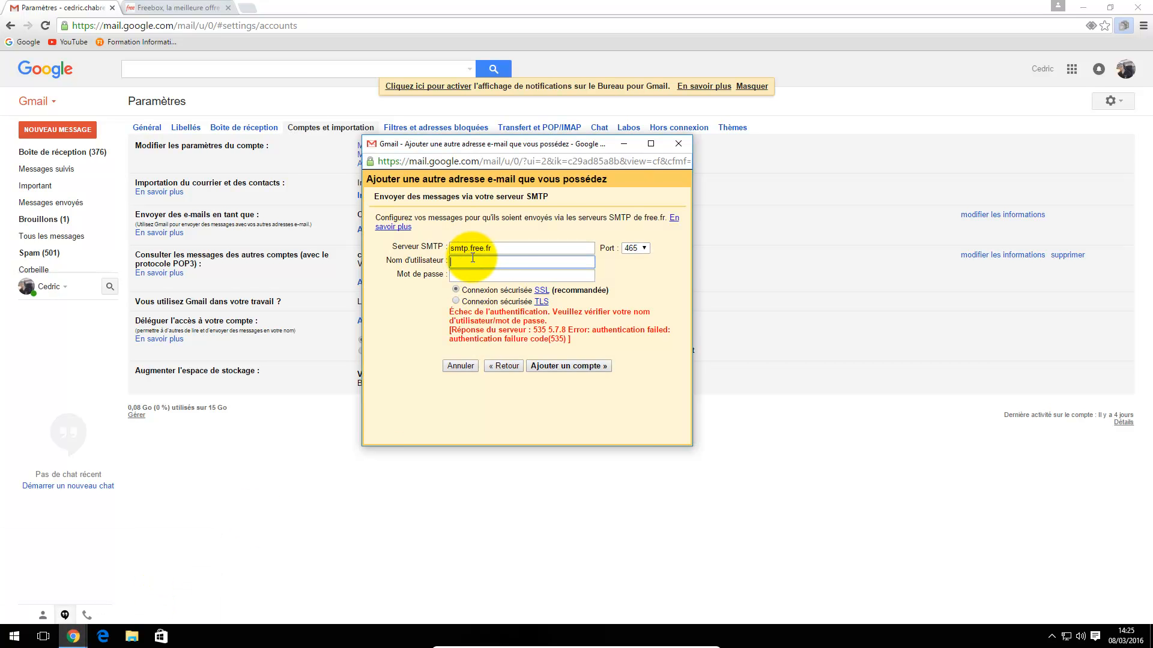
{"action": "type", "text": "cchab"}
{"action": "key", "text": "Tab"}
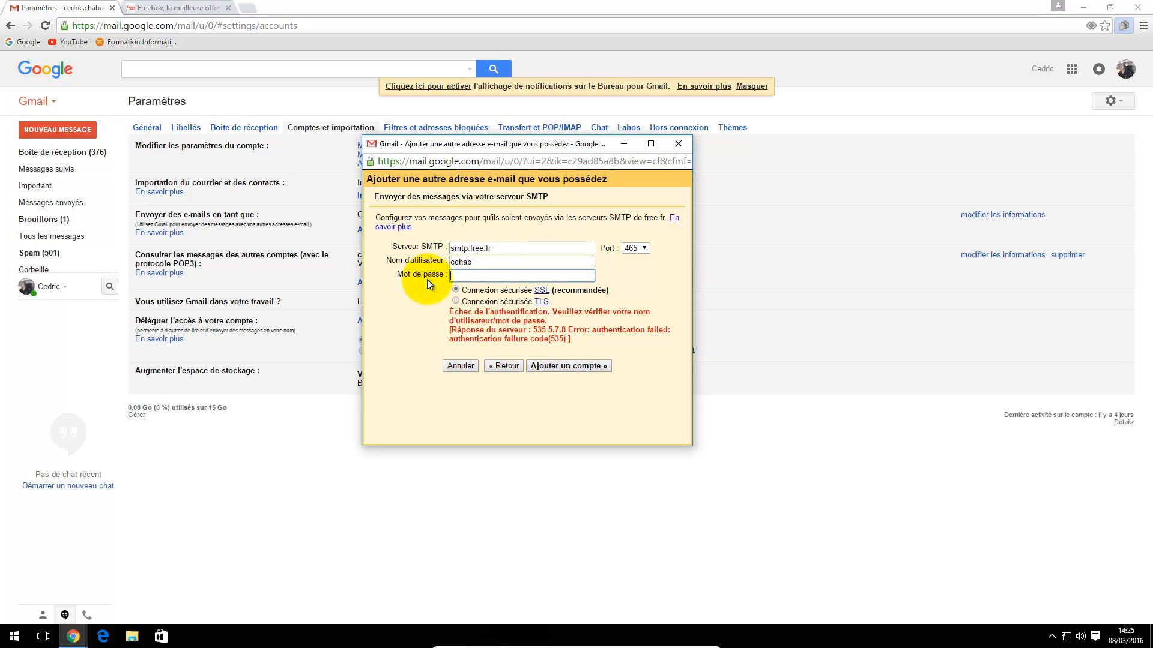
{"action": "type", "text": "********"}
{"action": "left_click", "coordinate": [552, 367]}
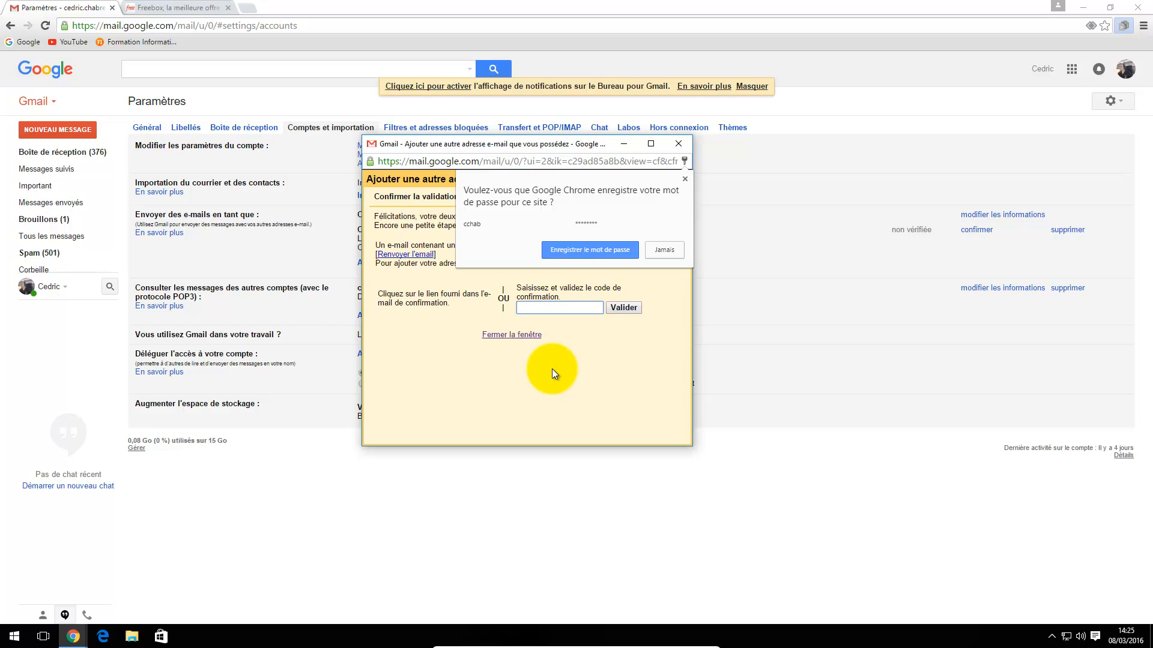
Dismiss Chrome's save-password offer, resend the confirmation e-mail, and go to the Free webmail tab.
{"action": "left_click", "coordinate": [685, 180]}
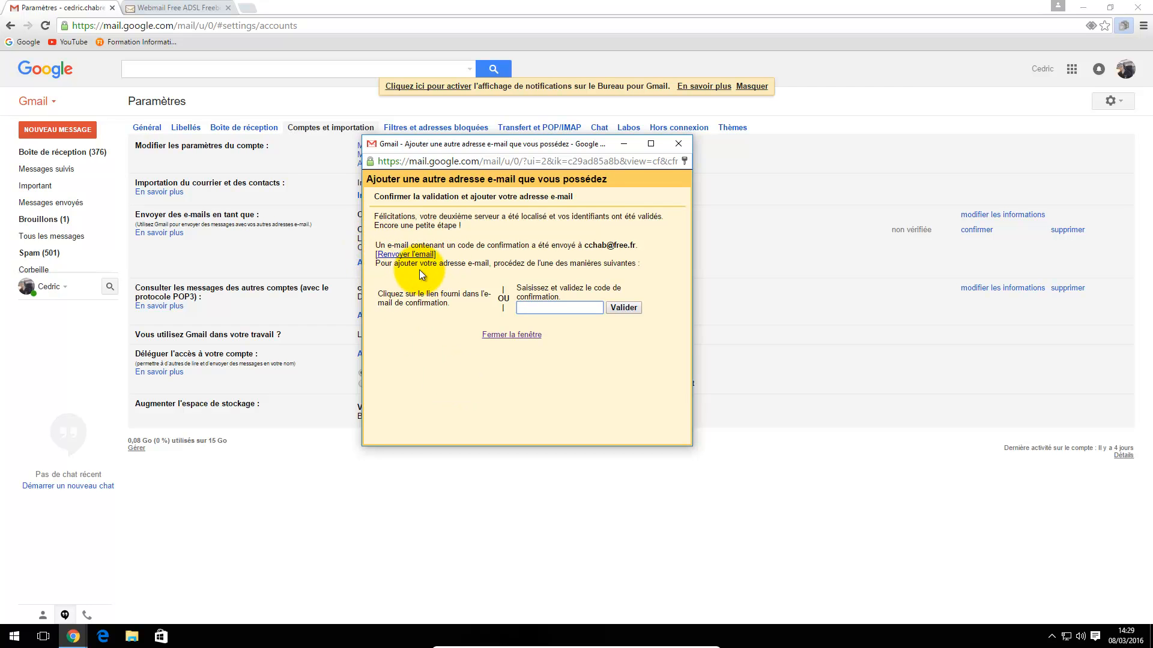
{"action": "left_click", "coordinate": [406, 254]}
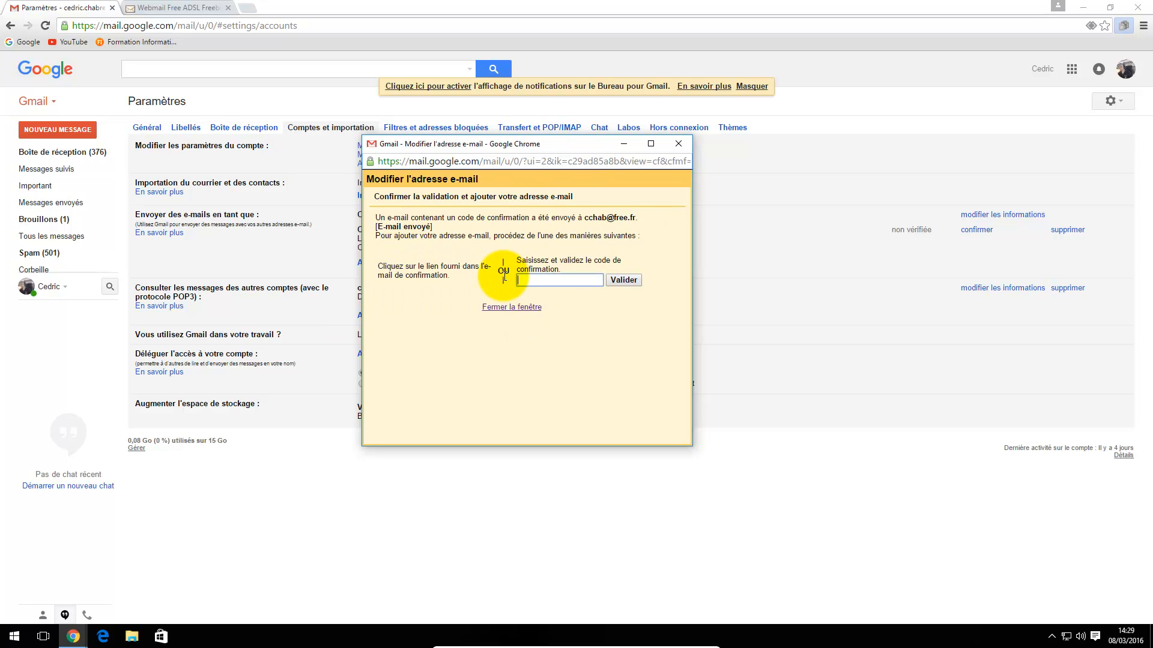
{"action": "left_click", "coordinate": [167, 8]}
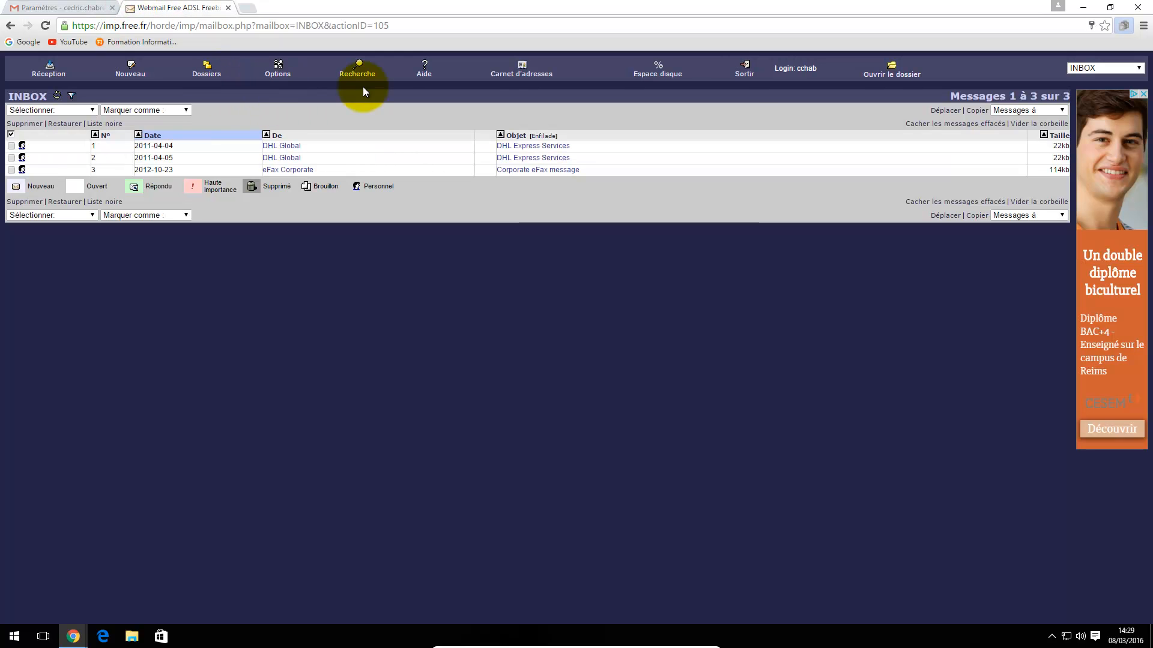
Refresh the Free webmail inbox, open the Gmail Confirmation message, and copy its confirmation code.
{"action": "left_click", "coordinate": [892, 67]}
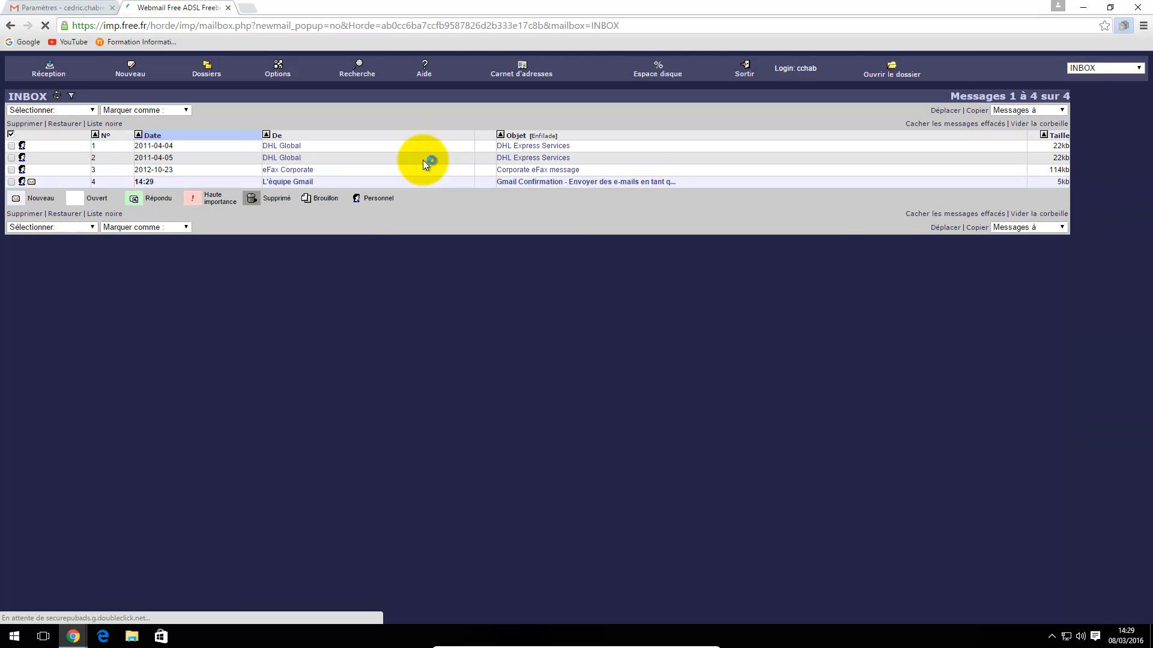
{"action": "left_click", "coordinate": [285, 183]}
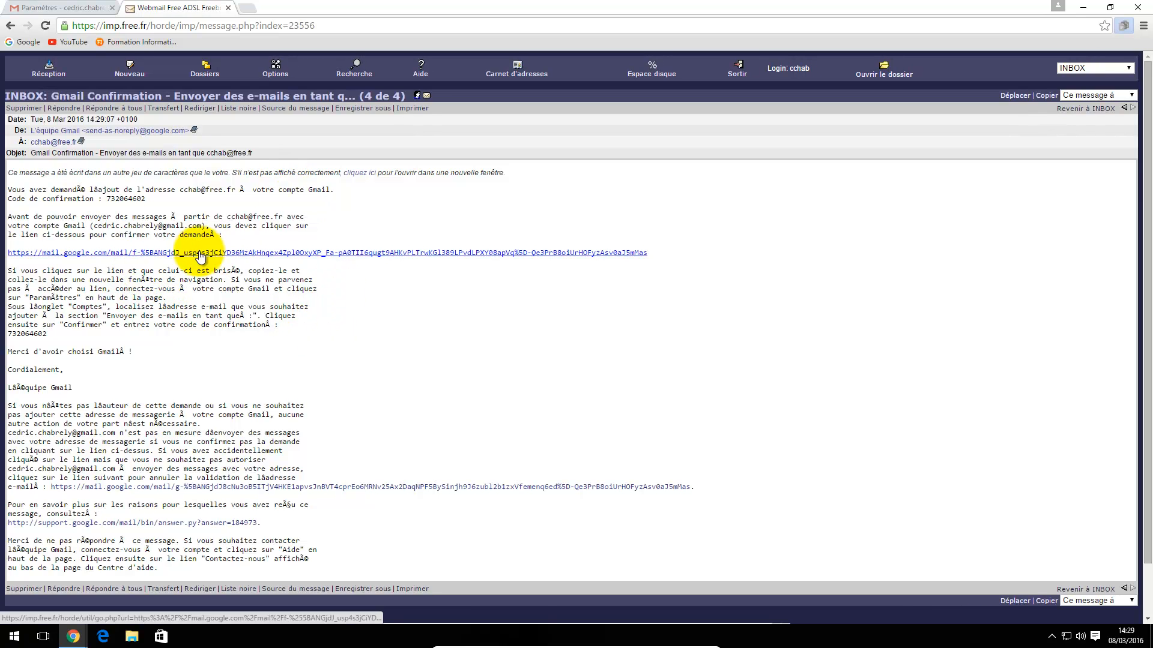
{"action": "double_click", "coordinate": [130, 200]}
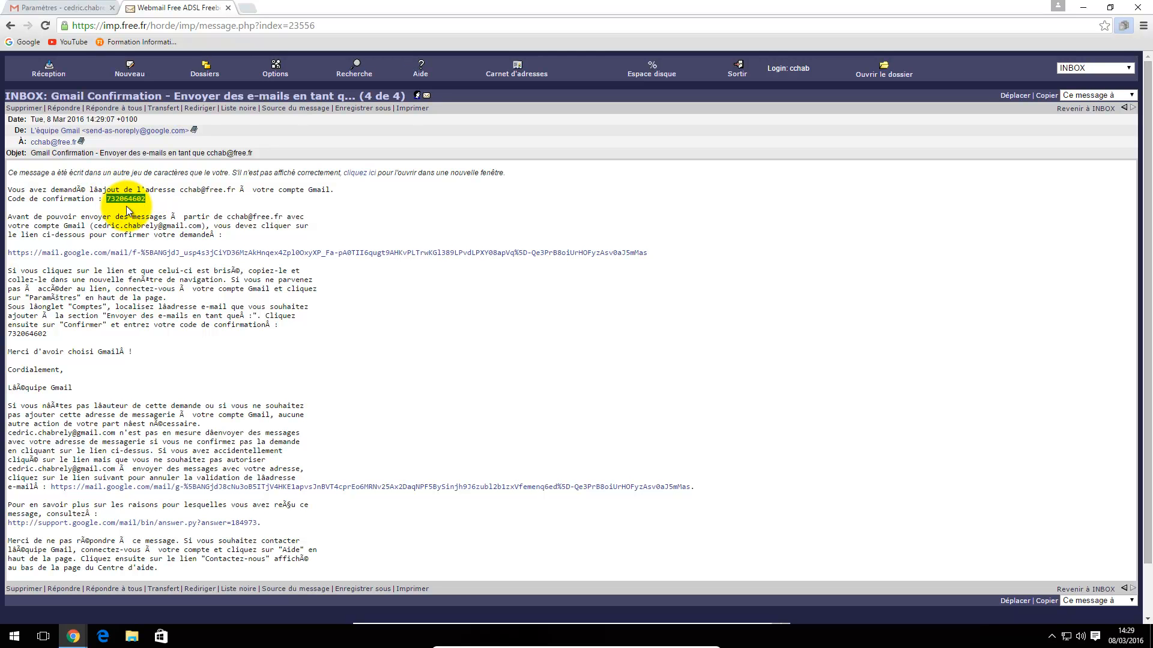
{"action": "right_click", "coordinate": [128, 201]}
{"action": "left_click", "coordinate": [150, 209]}
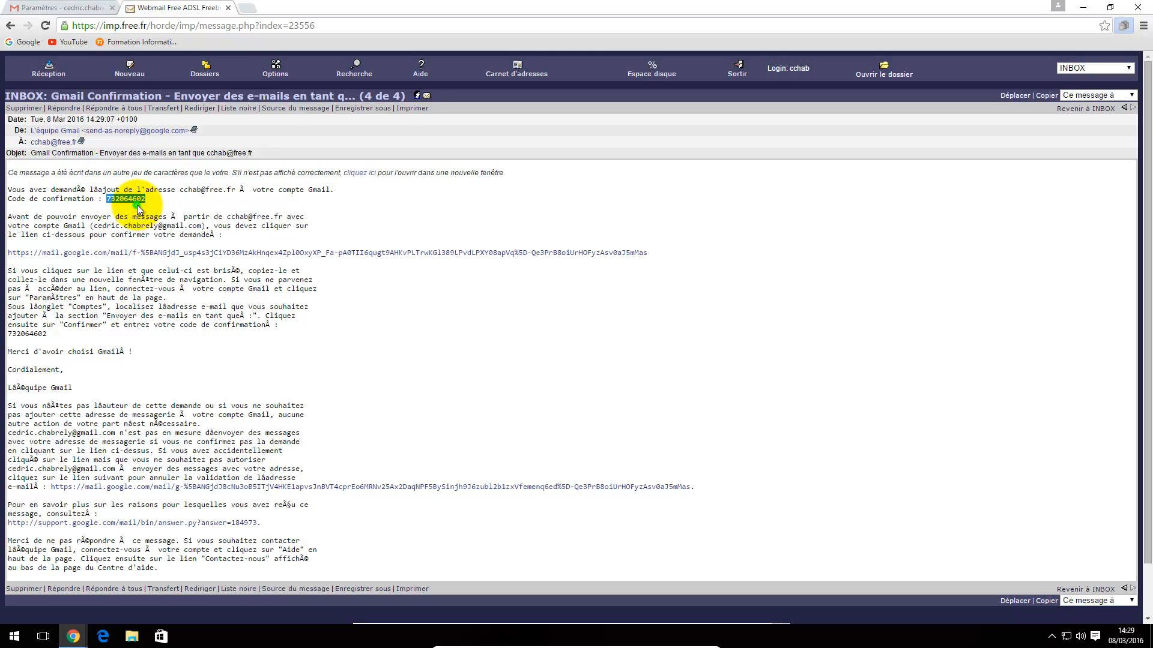
{"action": "left_click", "coordinate": [66, 7]}
Paste the copied confirmation code into Gmail's confirmation window and validate it.
{"action": "left_click", "coordinate": [73, 636]}
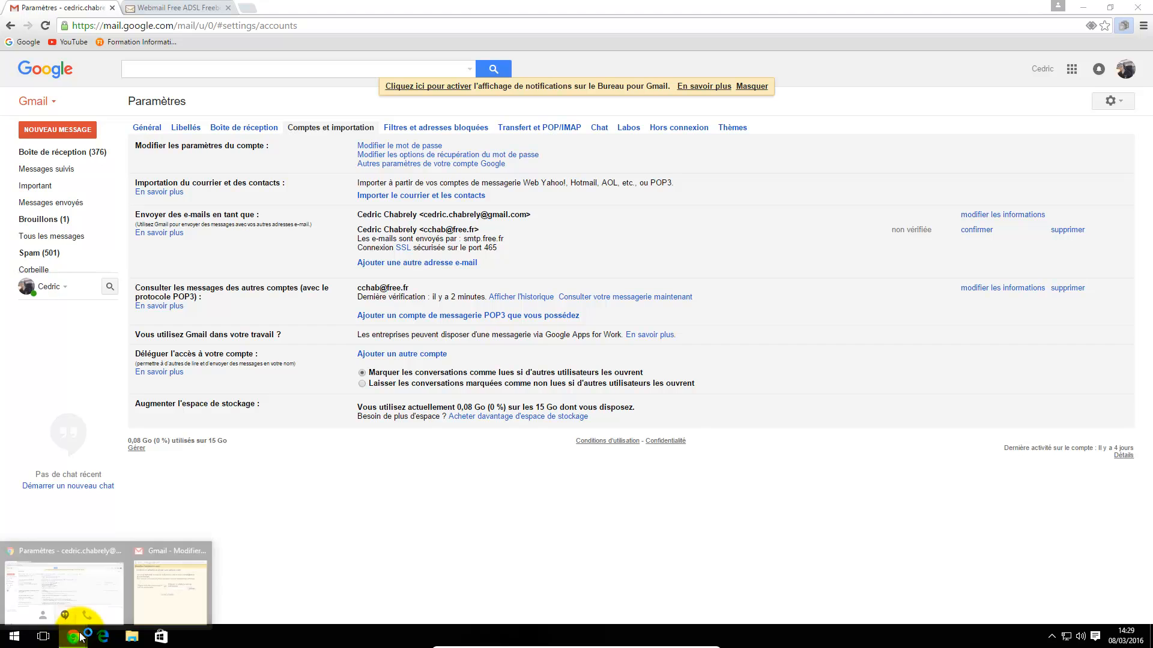
{"action": "left_click", "coordinate": [157, 581]}
{"action": "left_click", "coordinate": [515, 321]}
{"action": "right_click", "coordinate": [528, 278]}
{"action": "left_click", "coordinate": [545, 349]}
{"action": "left_click", "coordinate": [622, 279]}
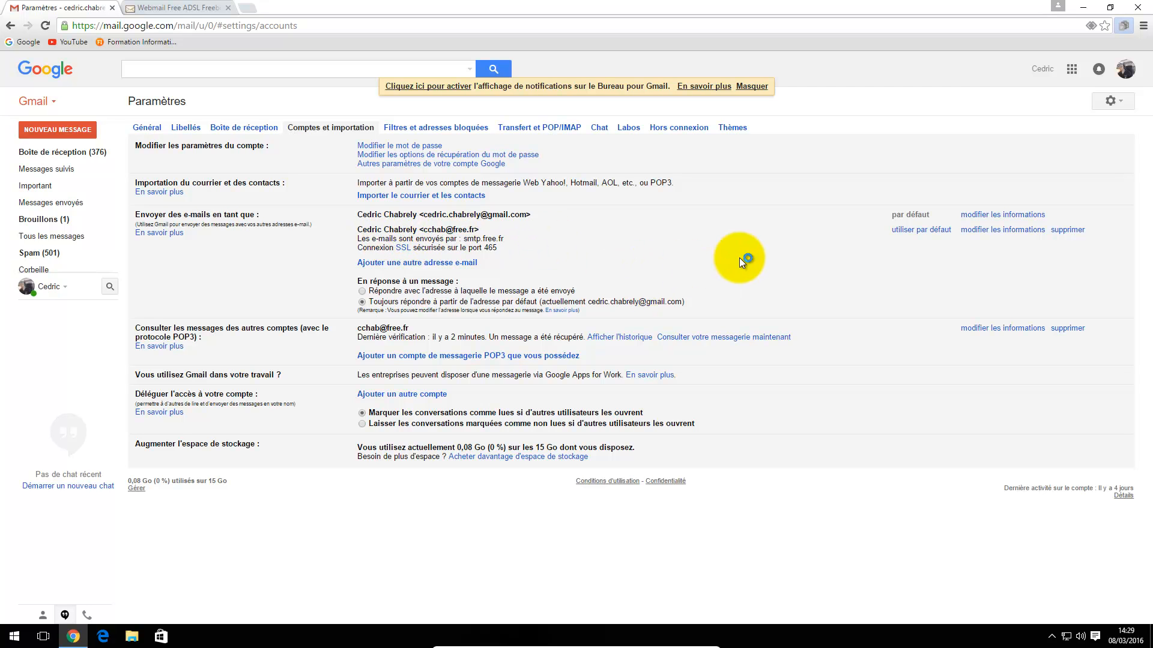
Review the free.fr send-as address's SMTP settings: smtp.free.fr, port 465, SSL.
{"action": "left_click", "coordinate": [1009, 231]}
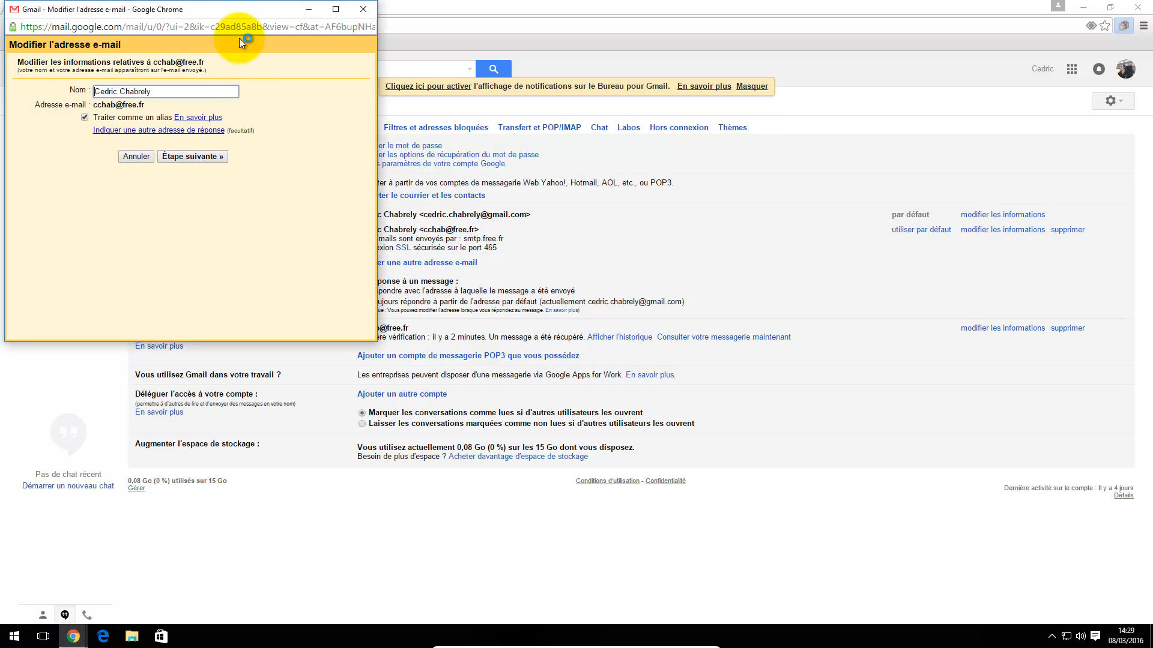
{"action": "left_click_drag", "start_coordinate": [244, 15], "coordinate": [619, 173]}
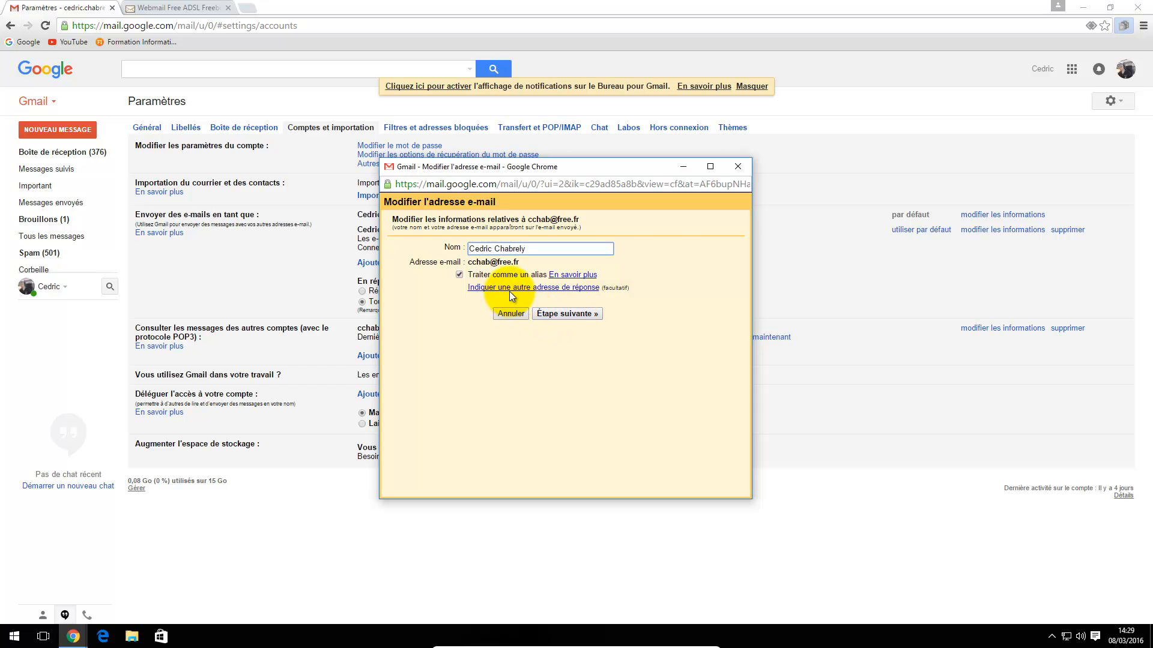
{"action": "left_click", "coordinate": [556, 312]}
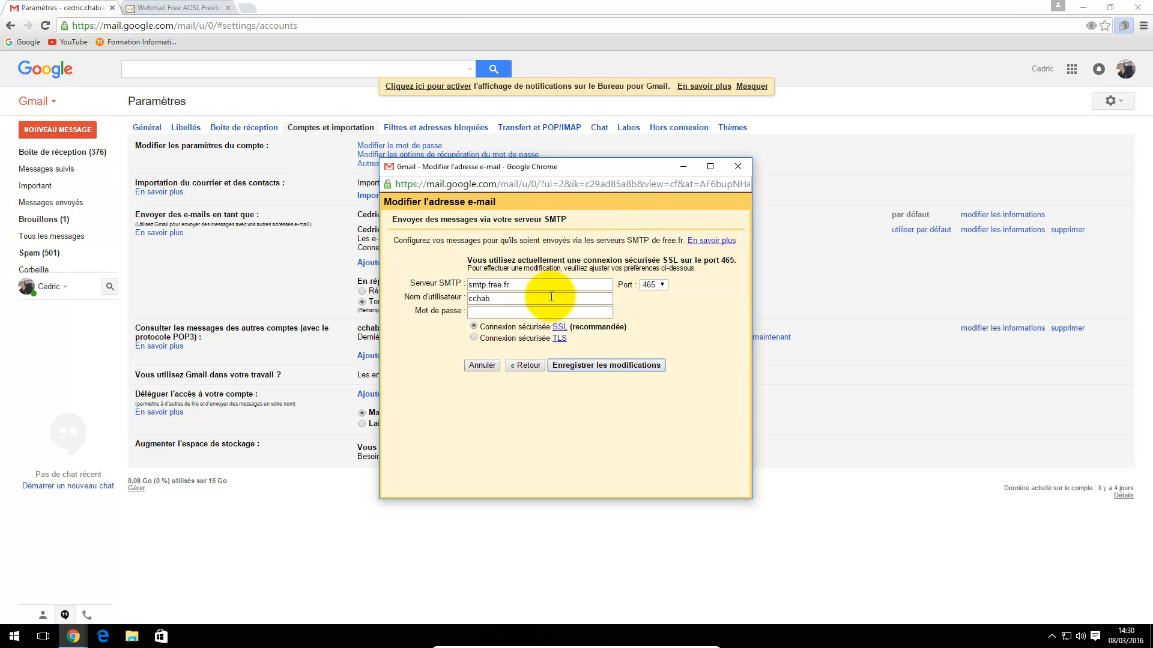
{"action": "left_click", "coordinate": [378, 278]}
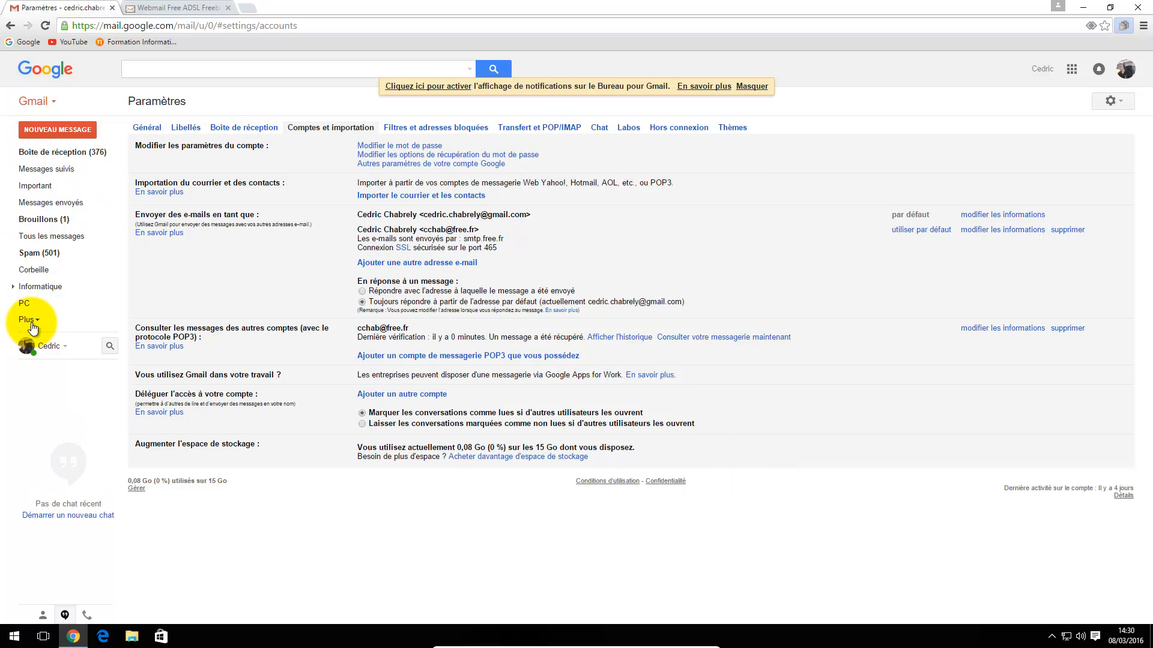
Under Comptes et importation, check the free.fr POP3 account for mail now.
{"action": "left_click", "coordinate": [27, 319]}
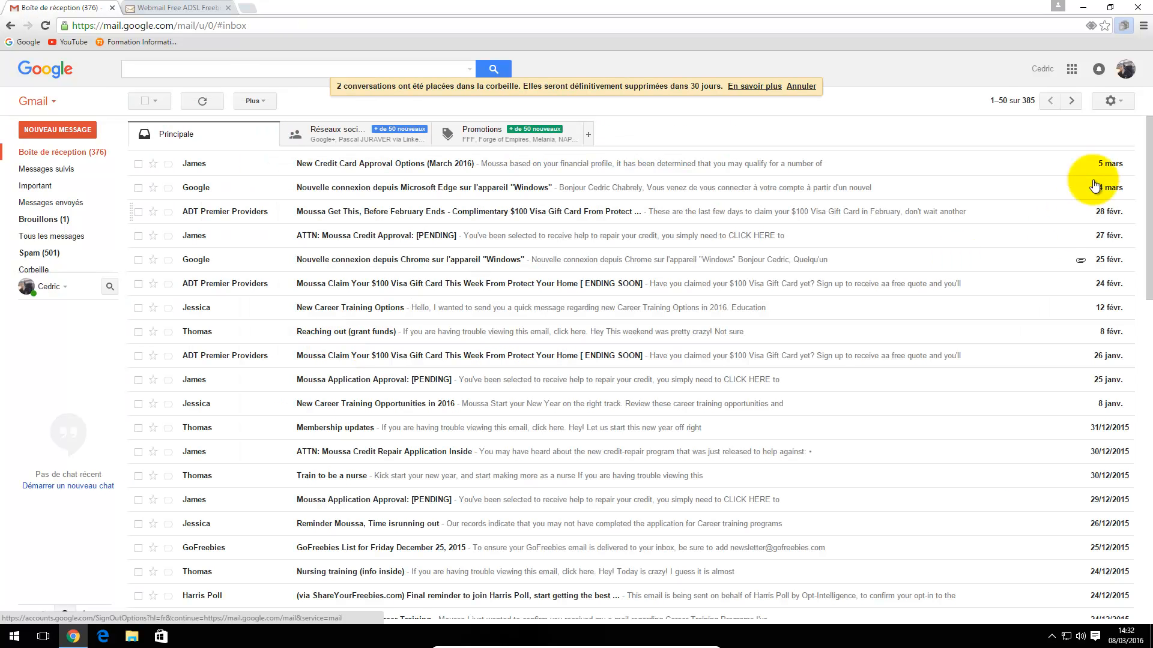
{"action": "left_click", "coordinate": [1109, 101]}
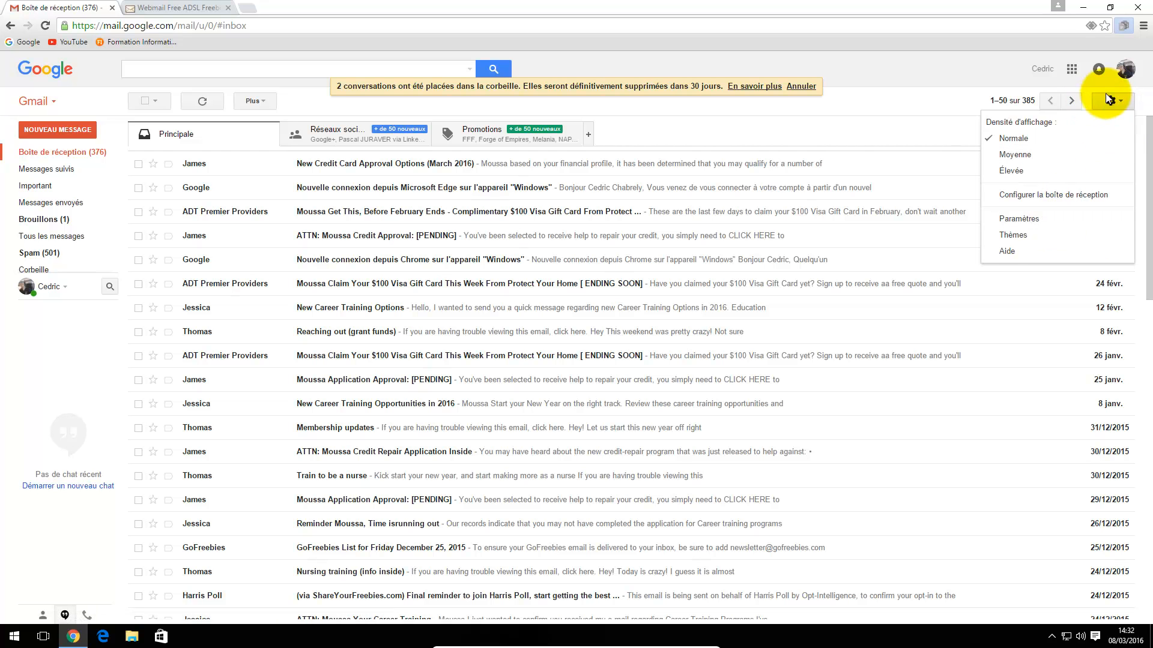
{"action": "left_click", "coordinate": [1018, 220]}
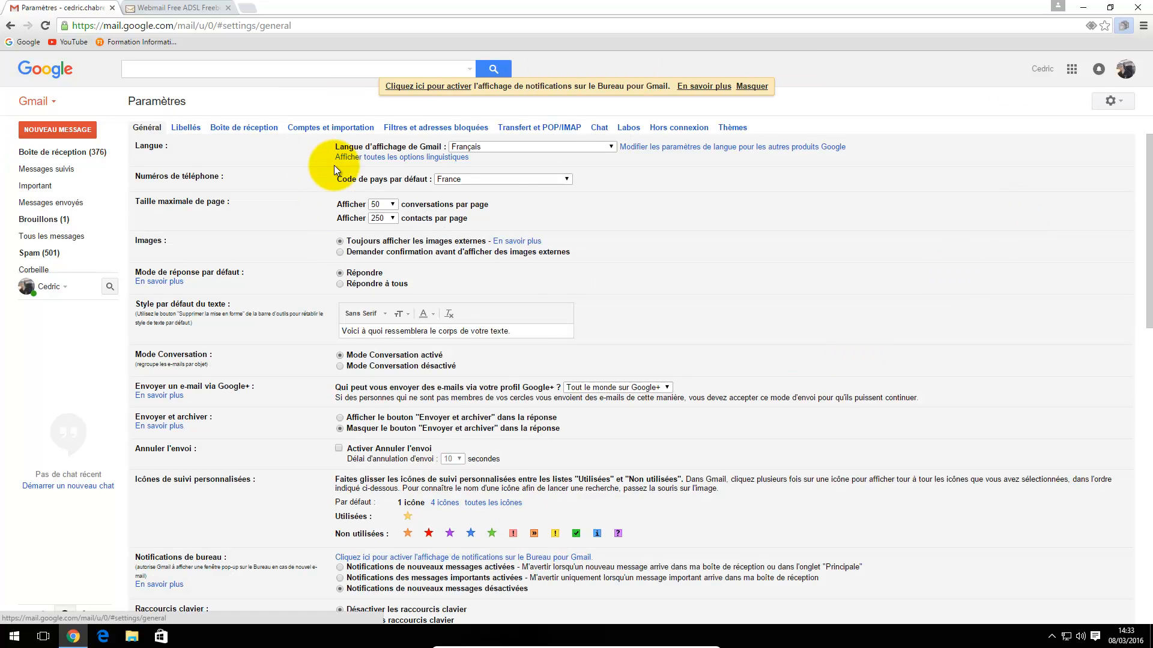
{"action": "left_click", "coordinate": [339, 132]}
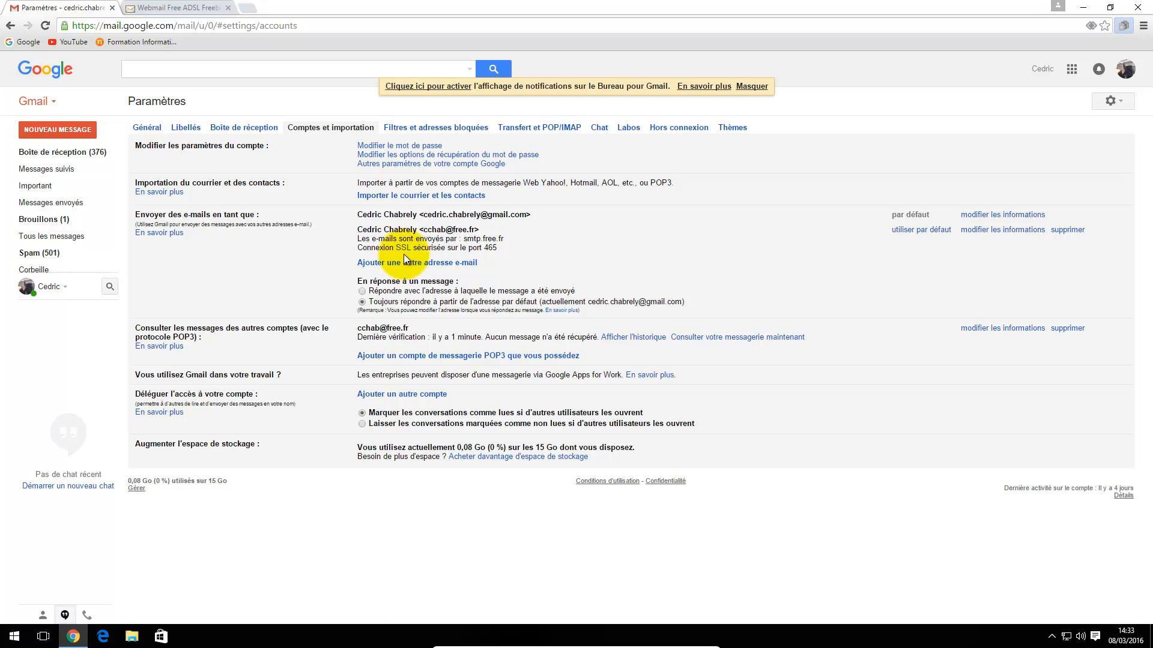
{"action": "left_click", "coordinate": [722, 339]}
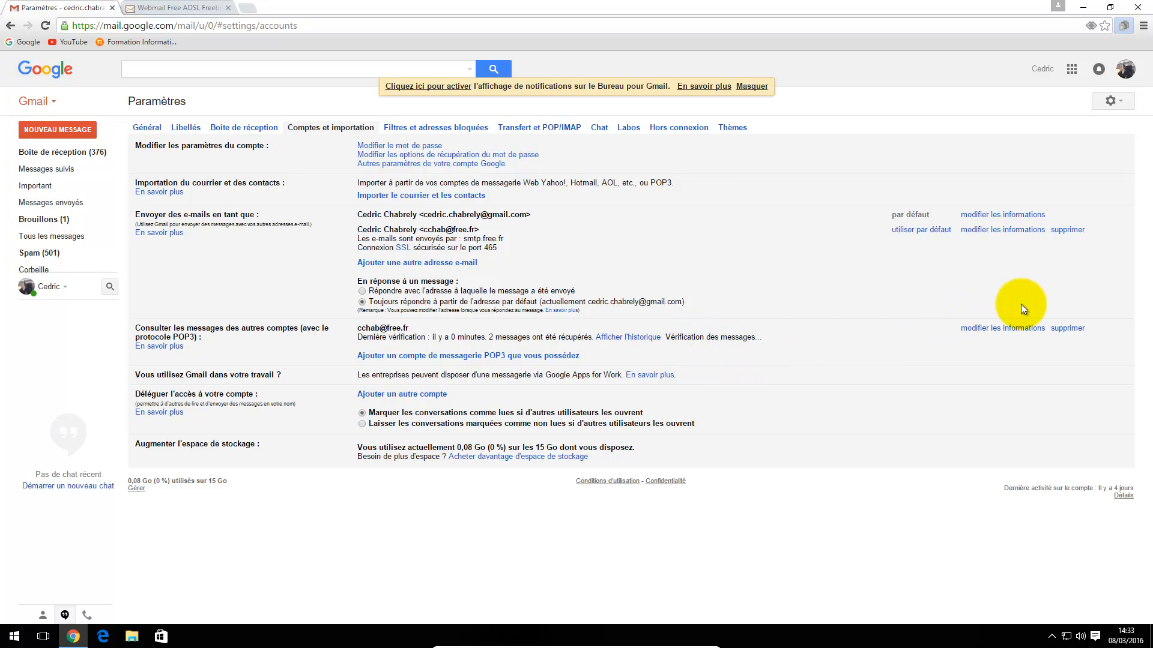
{"action": "left_click", "coordinate": [975, 331]}
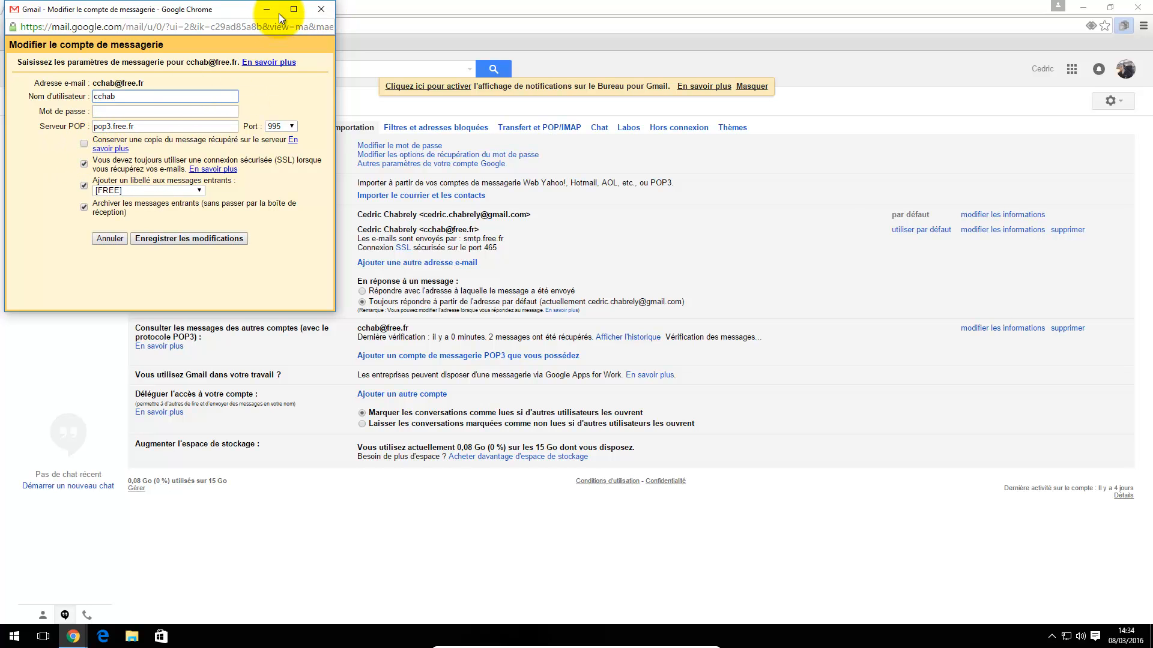
{"action": "left_click", "coordinate": [320, 9]}
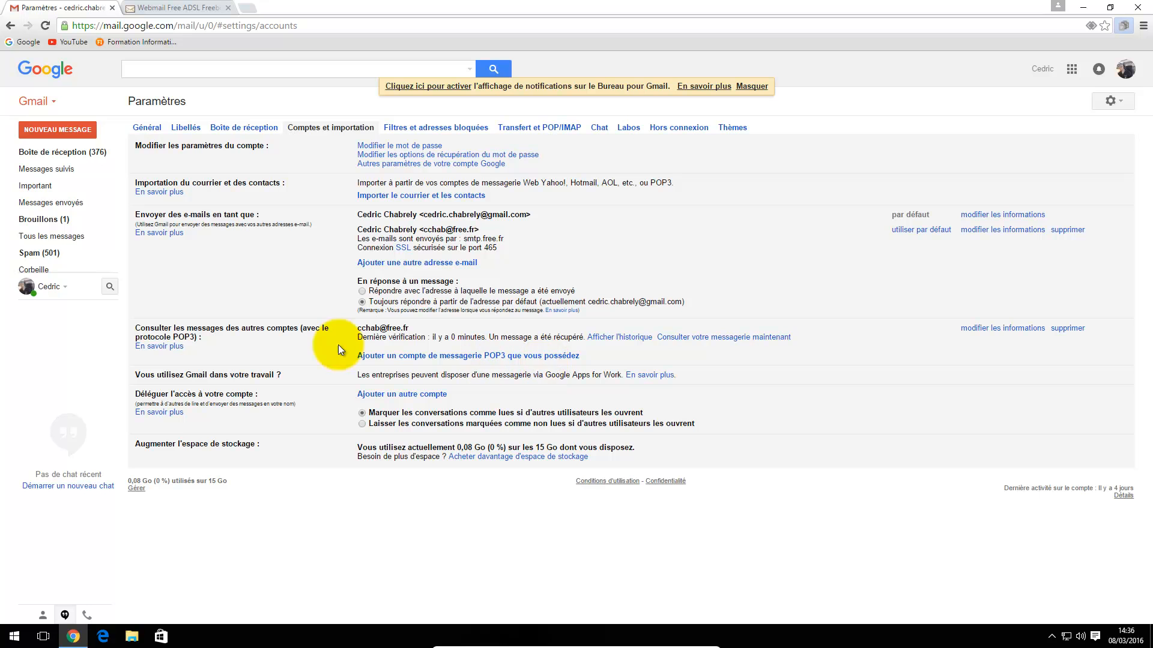
Go back to the inbox and show the mail filed under the [FREE] label.
{"action": "mouse_move", "coordinate": [60, 157]}
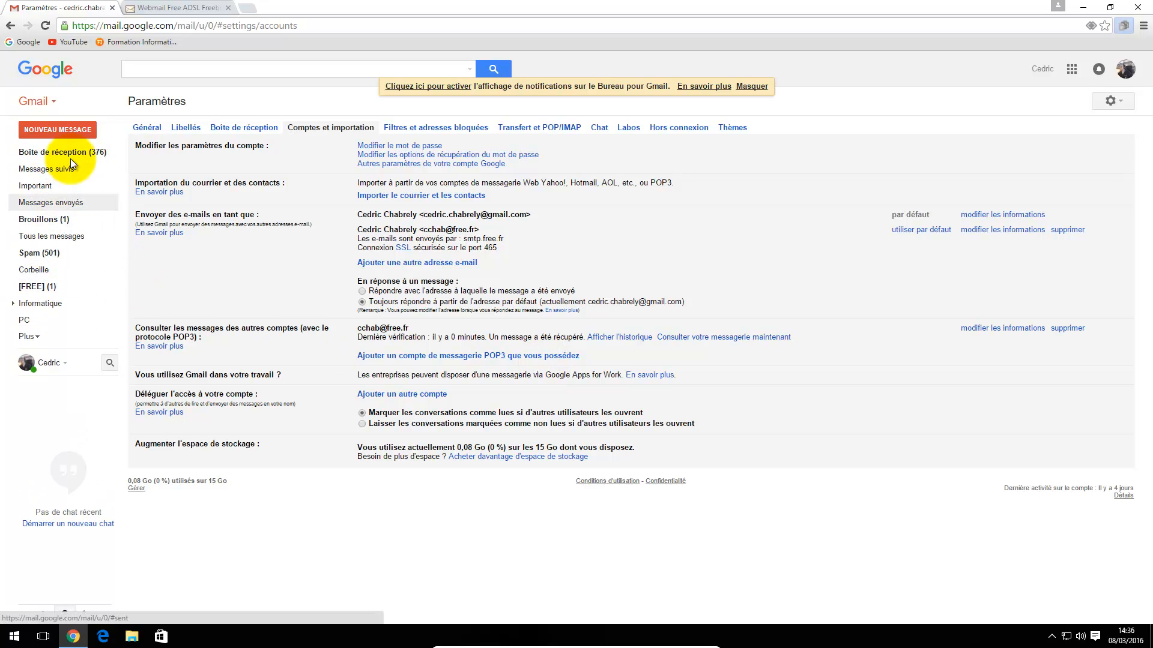
{"action": "left_click", "coordinate": [69, 155]}
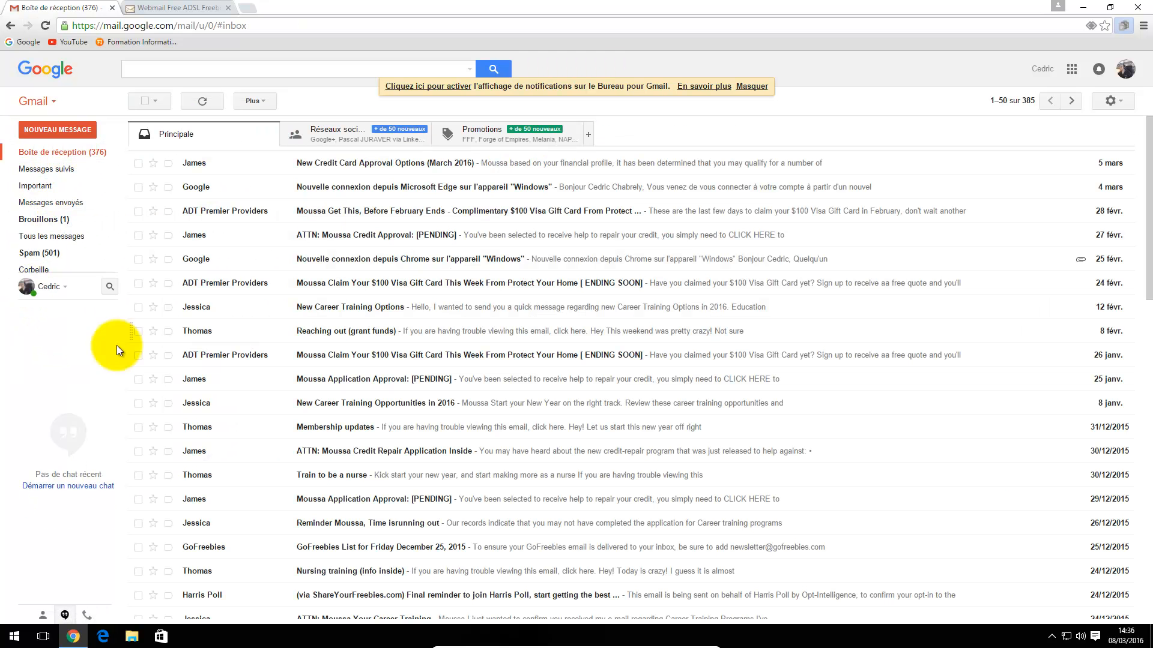
{"action": "mouse_move", "coordinate": [39, 254]}
{"action": "mouse_move", "coordinate": [33, 288]}
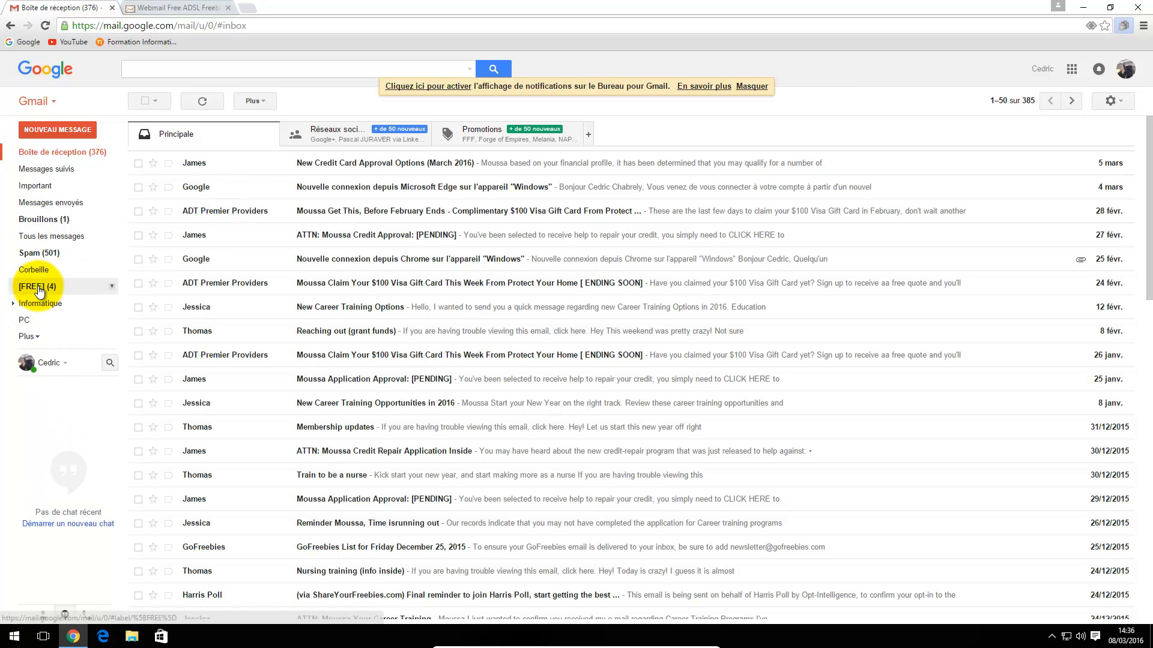
{"action": "left_click", "coordinate": [59, 289]}
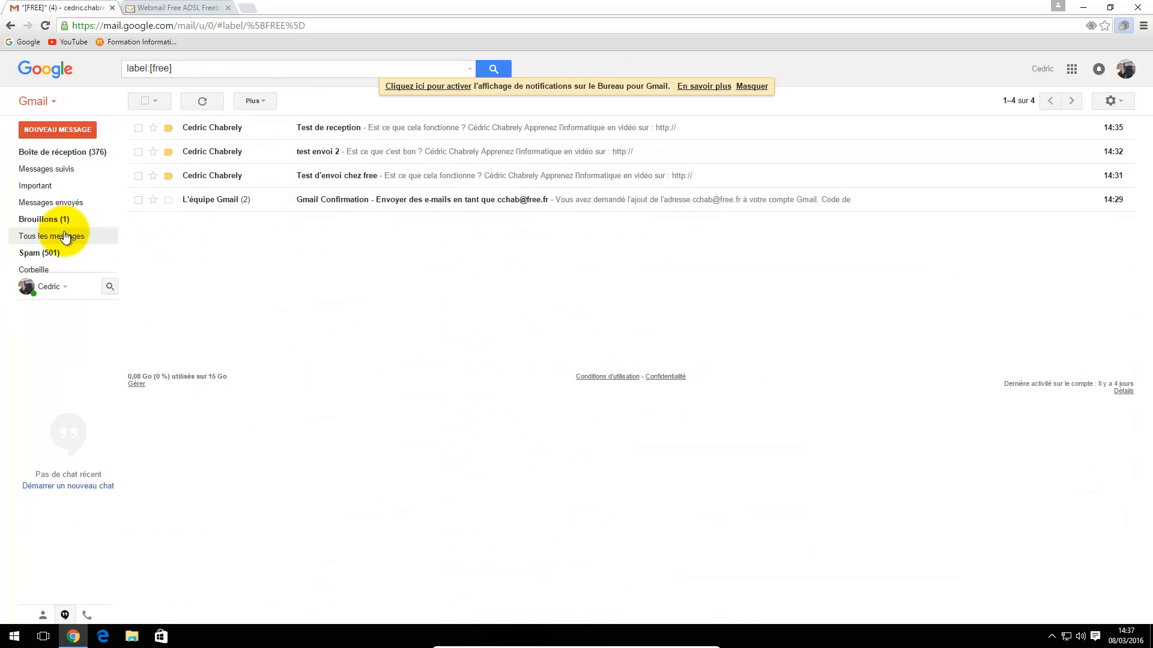
Set the [FREE] label's colour to orange-red.
{"action": "mouse_move", "coordinate": [51, 251]}
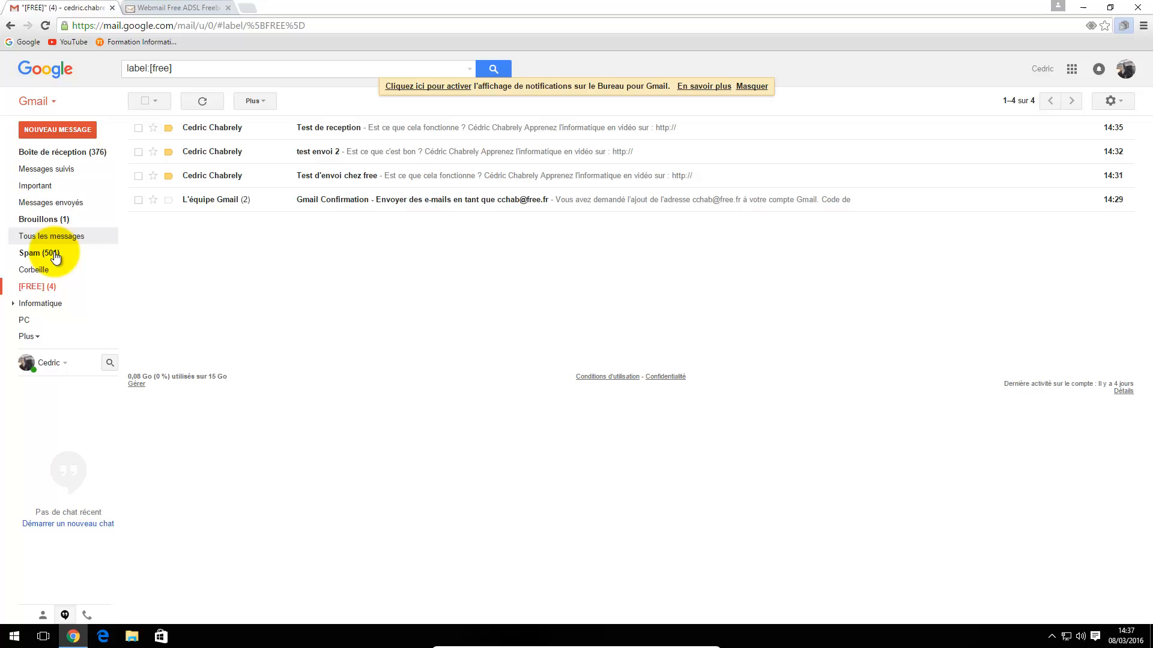
{"action": "left_click", "coordinate": [111, 287]}
{"action": "mouse_move", "coordinate": [222, 305]}
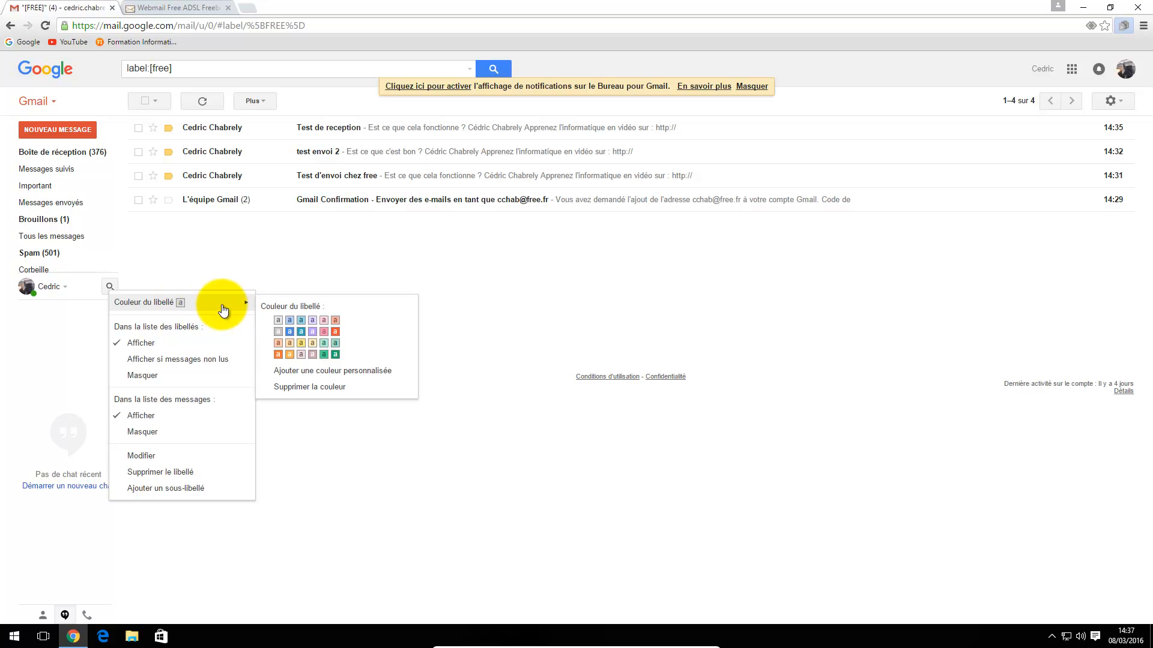
{"action": "left_click", "coordinate": [336, 332]}
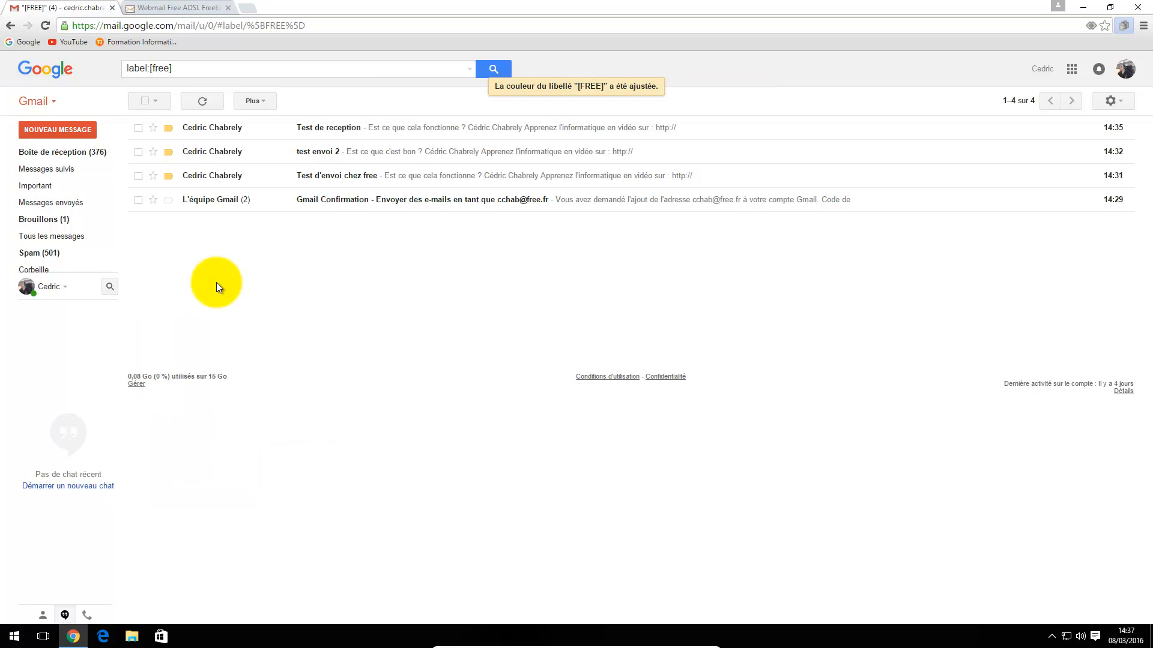
Return to the inbox and browse the Social and Promotions categories.
{"action": "mouse_move", "coordinate": [35, 288]}
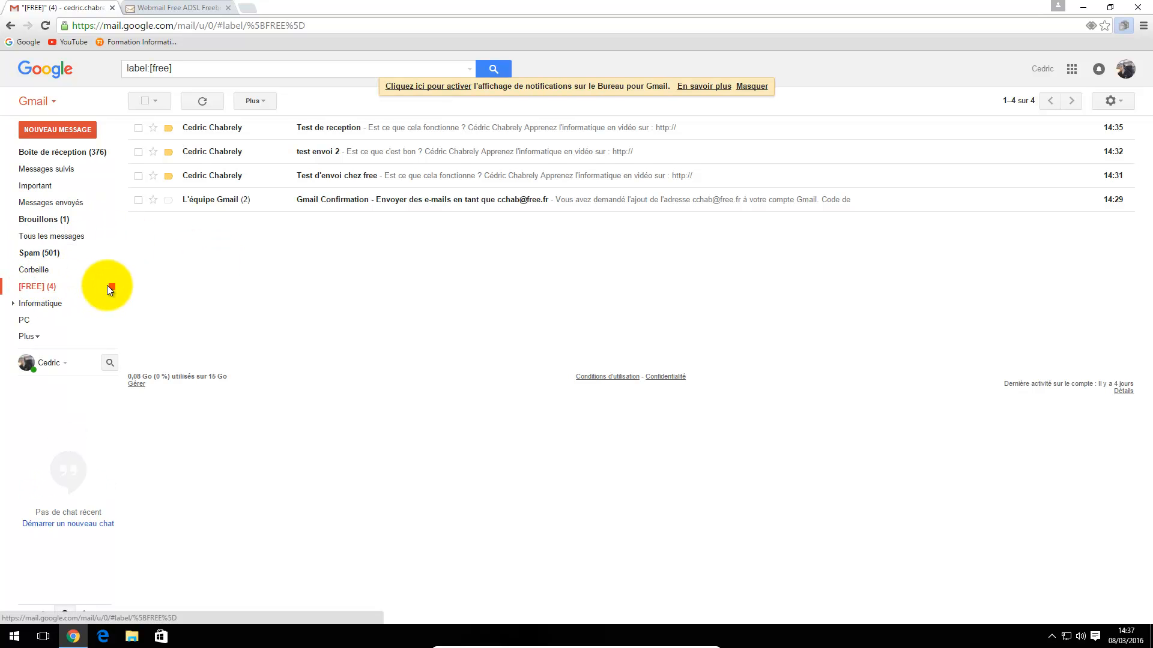
{"action": "left_click", "coordinate": [67, 152]}
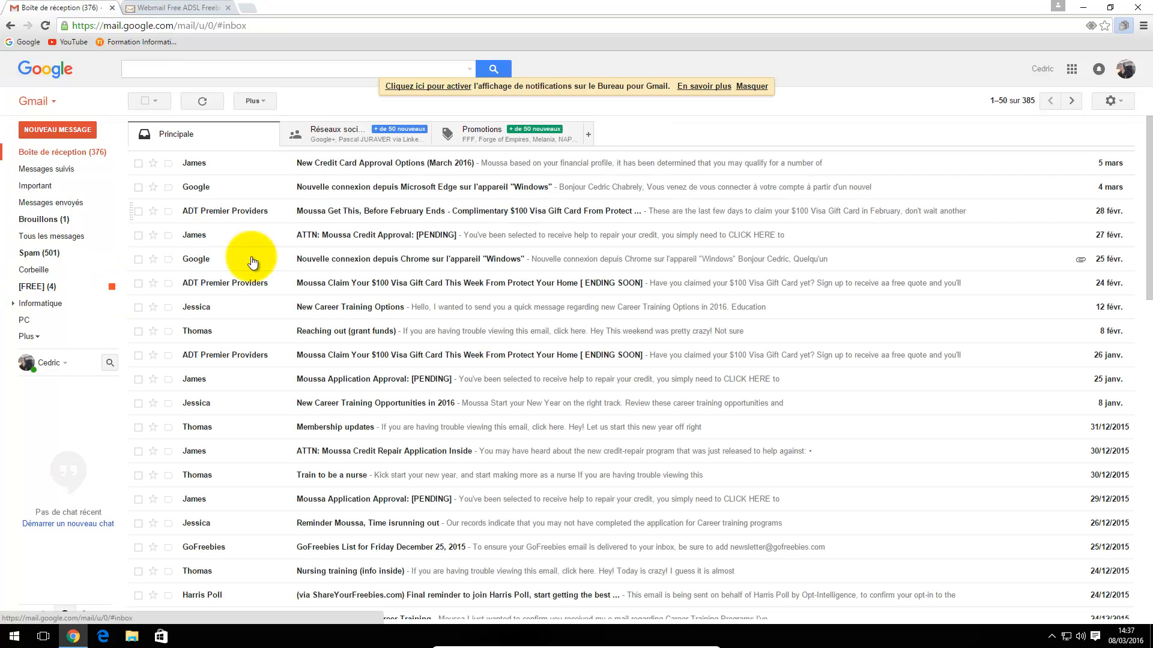
{"action": "left_click", "coordinate": [330, 141]}
{"action": "left_click", "coordinate": [481, 141]}
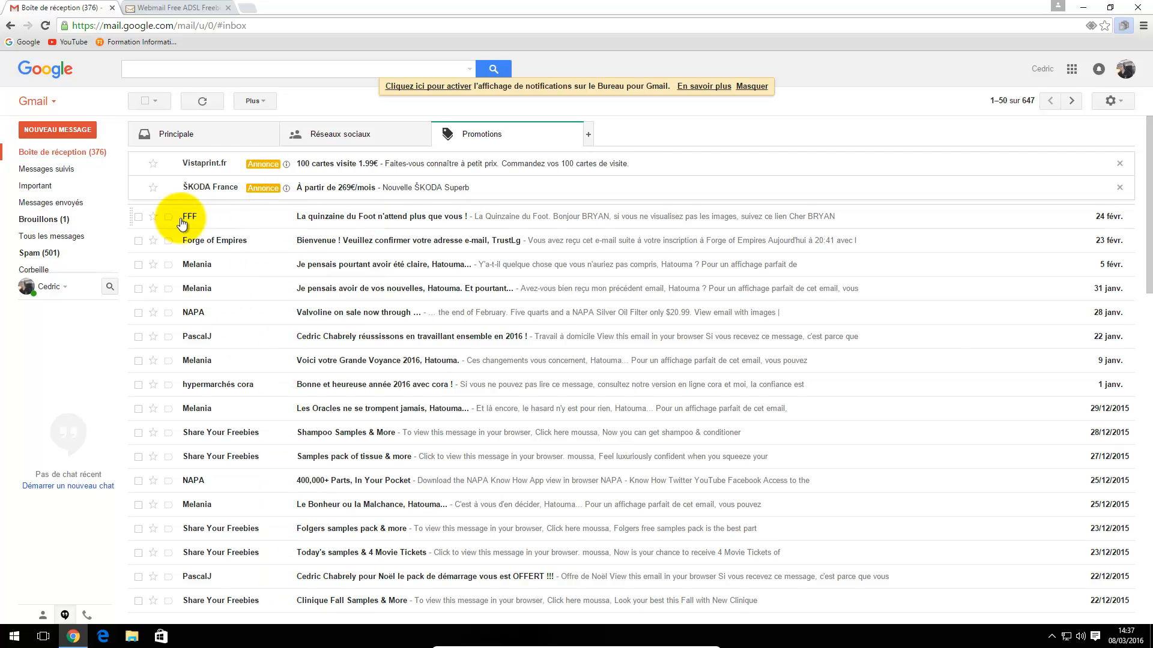
Switch the inbox to the Principale (primary) category.
{"action": "left_click", "coordinate": [167, 136]}
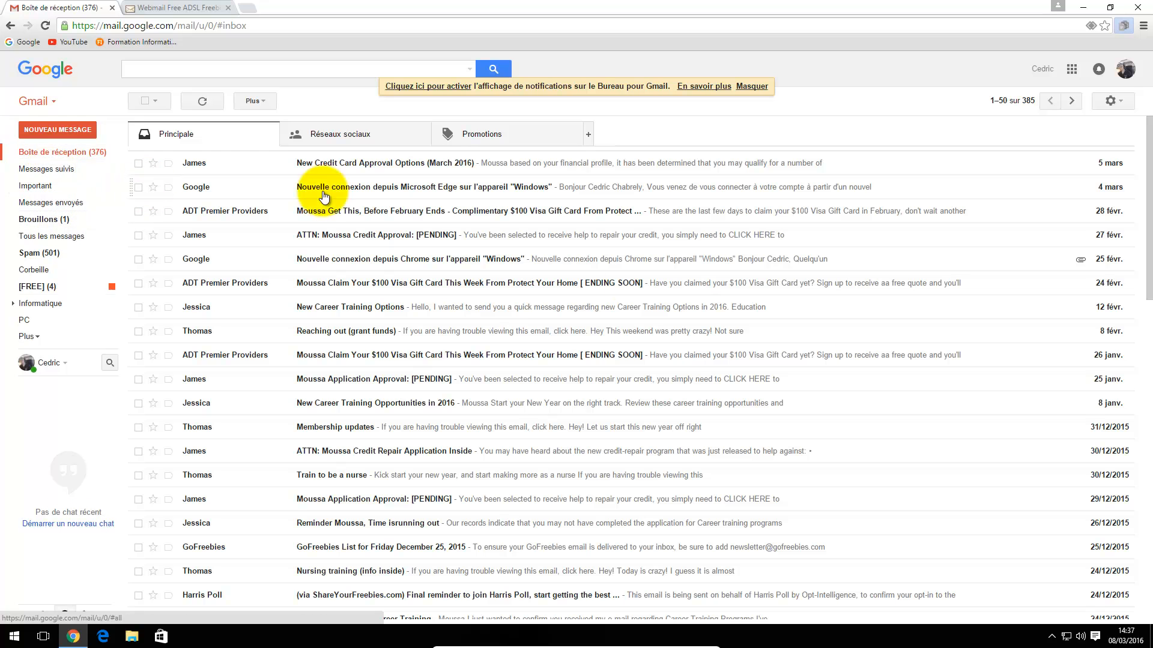
Untick 'Archiver les messages entrants' for the free.fr POP3 account, re-enter its password, and save.
{"action": "left_click", "coordinate": [1107, 102]}
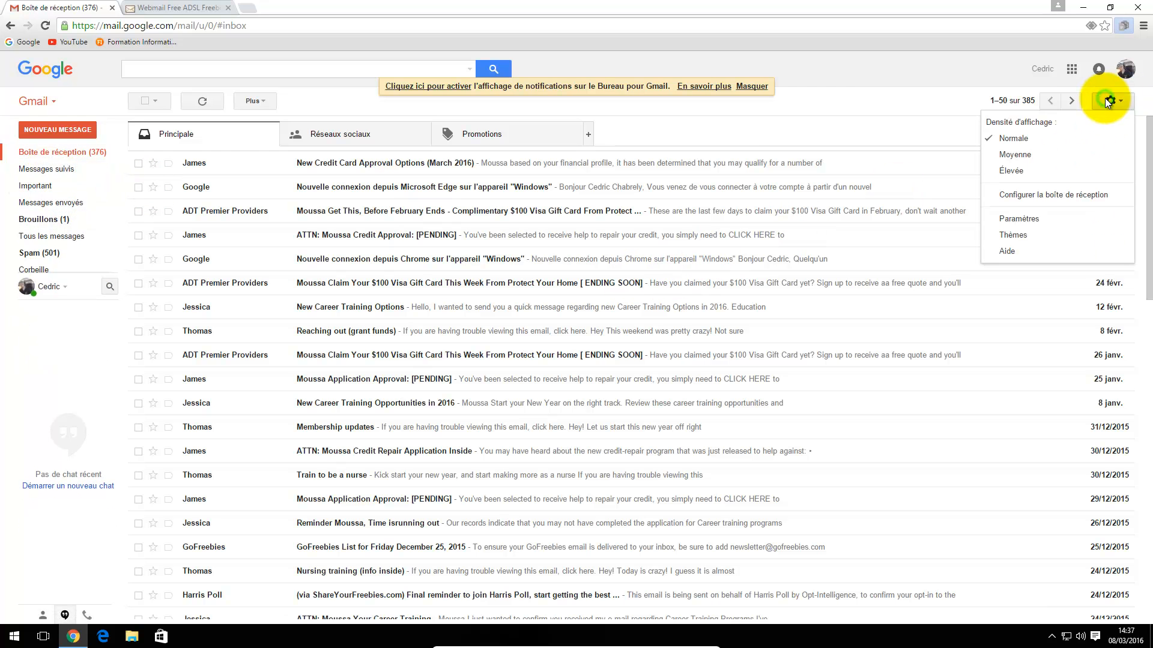
{"action": "left_click", "coordinate": [1013, 221]}
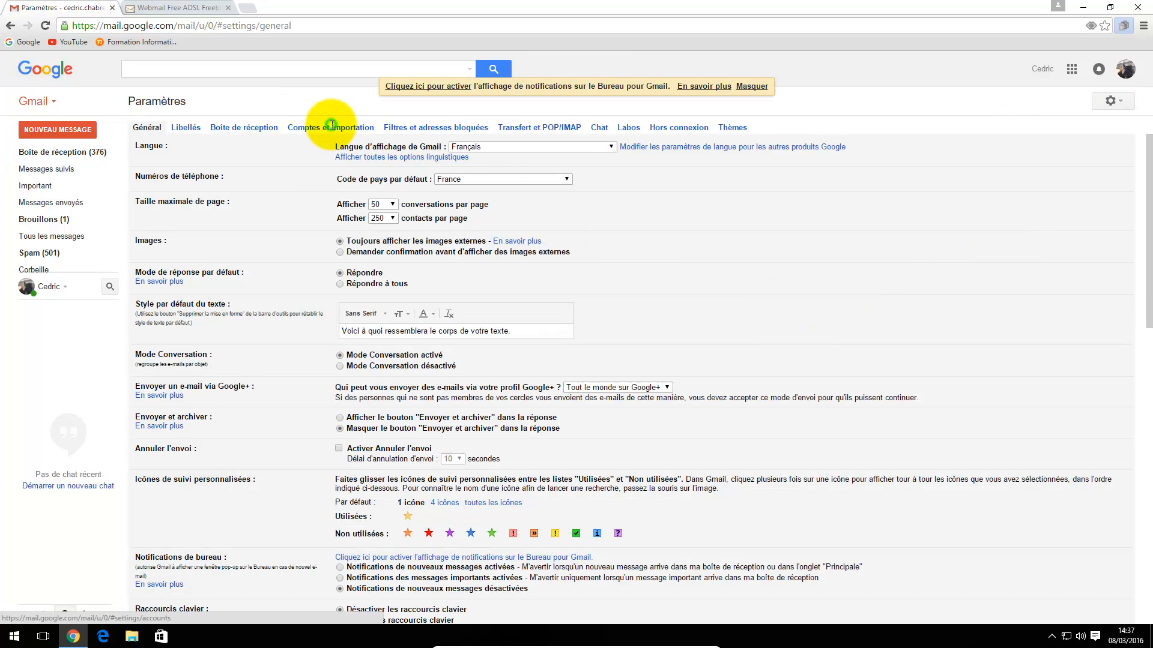
{"action": "left_click", "coordinate": [332, 125]}
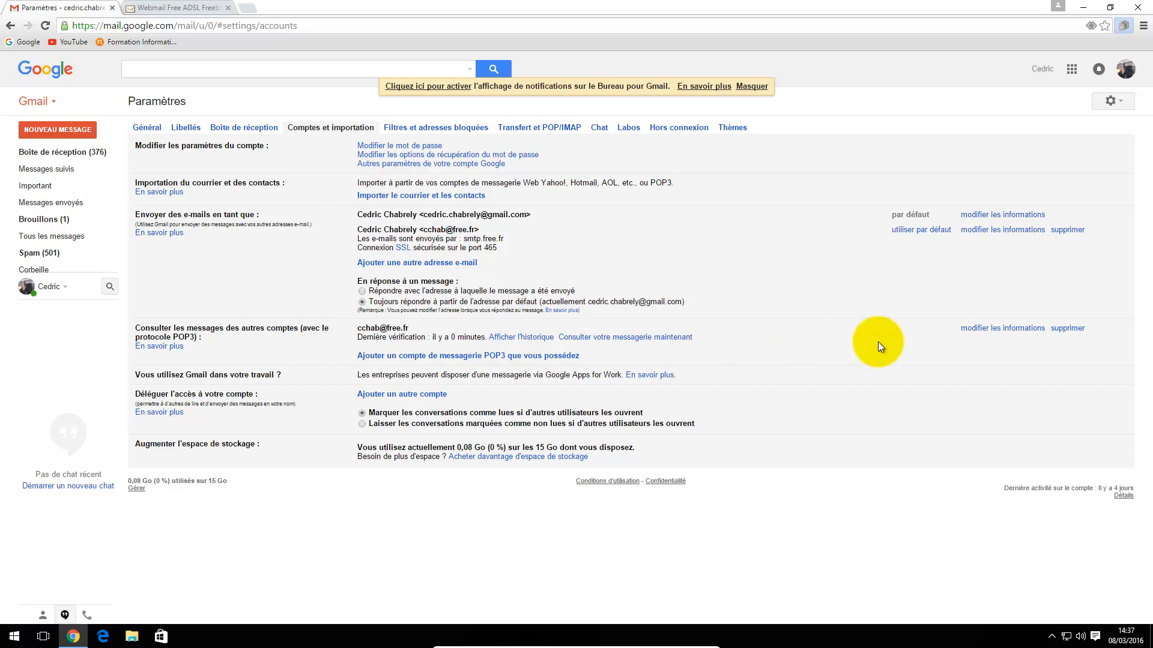
{"action": "left_click", "coordinate": [994, 330]}
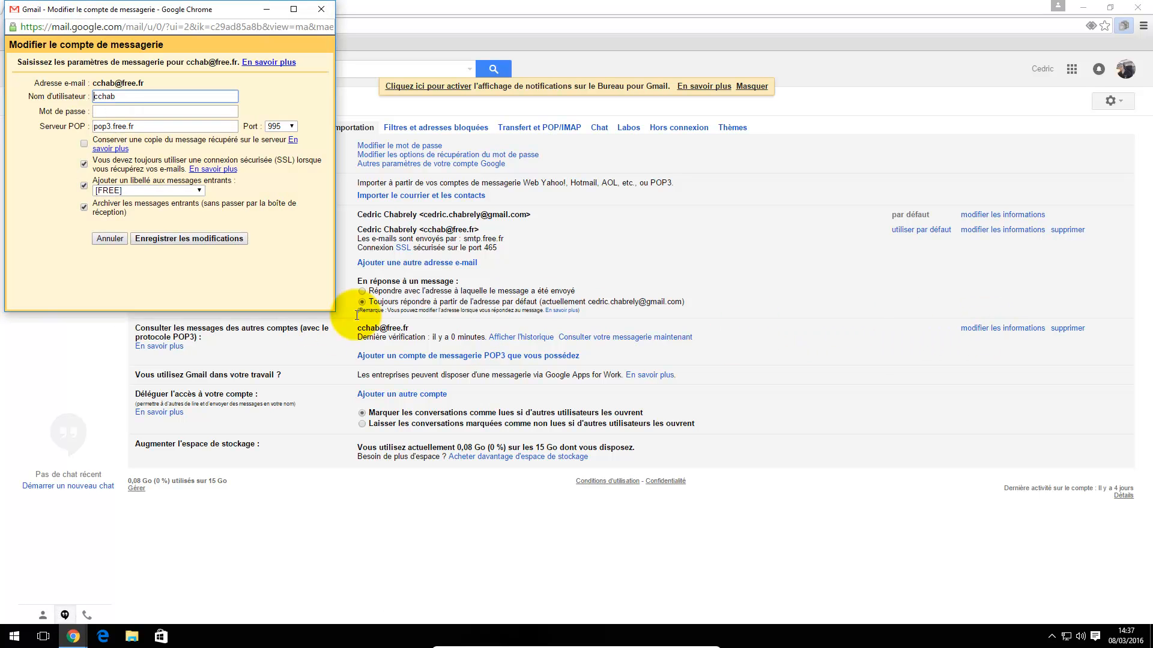
{"action": "left_click", "coordinate": [84, 207]}
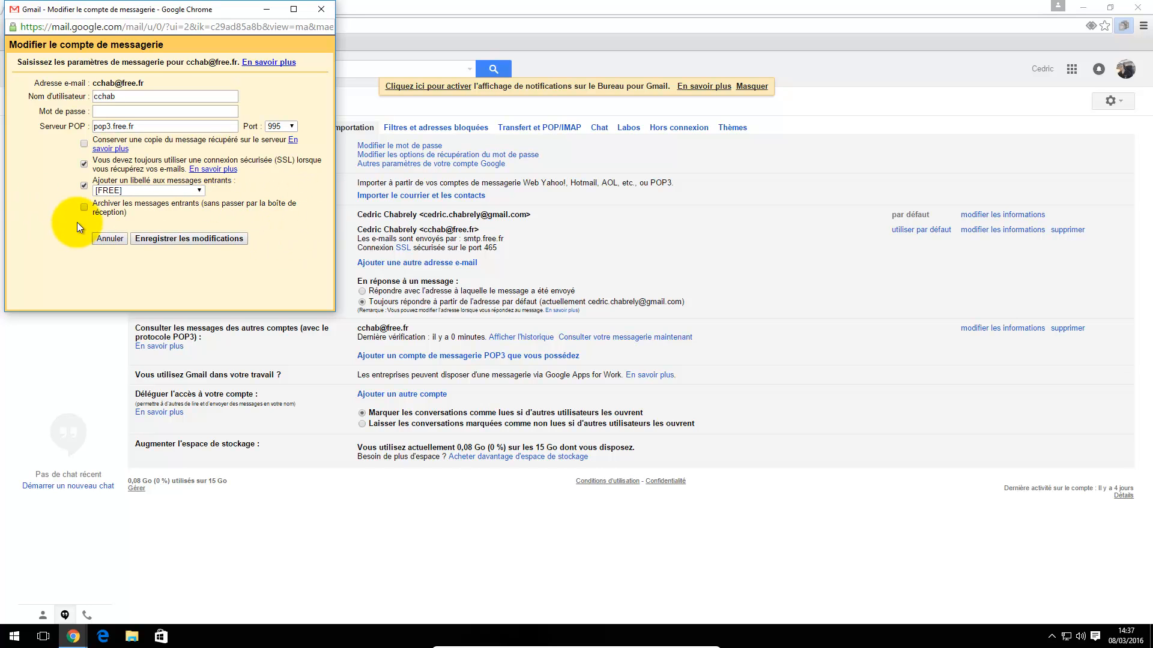
{"action": "left_click", "coordinate": [97, 112]}
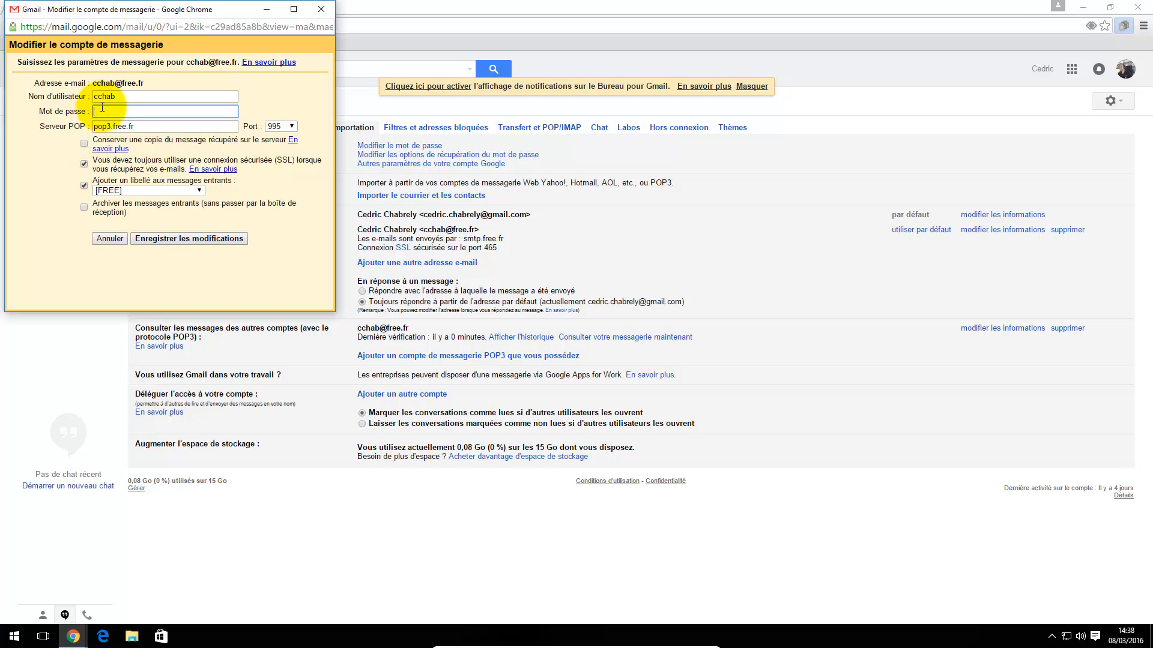
{"action": "left_click", "coordinate": [157, 238]}
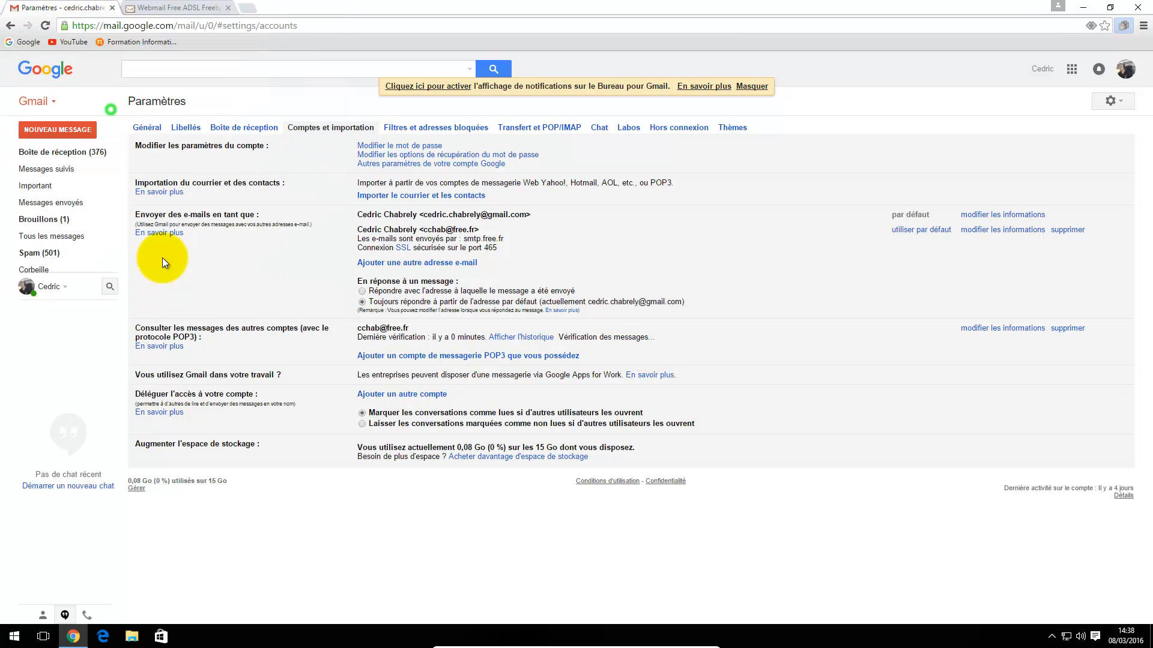
From the inbox, open the [FREE] label's options to check its colour, then close them.
{"action": "left_click", "coordinate": [38, 152]}
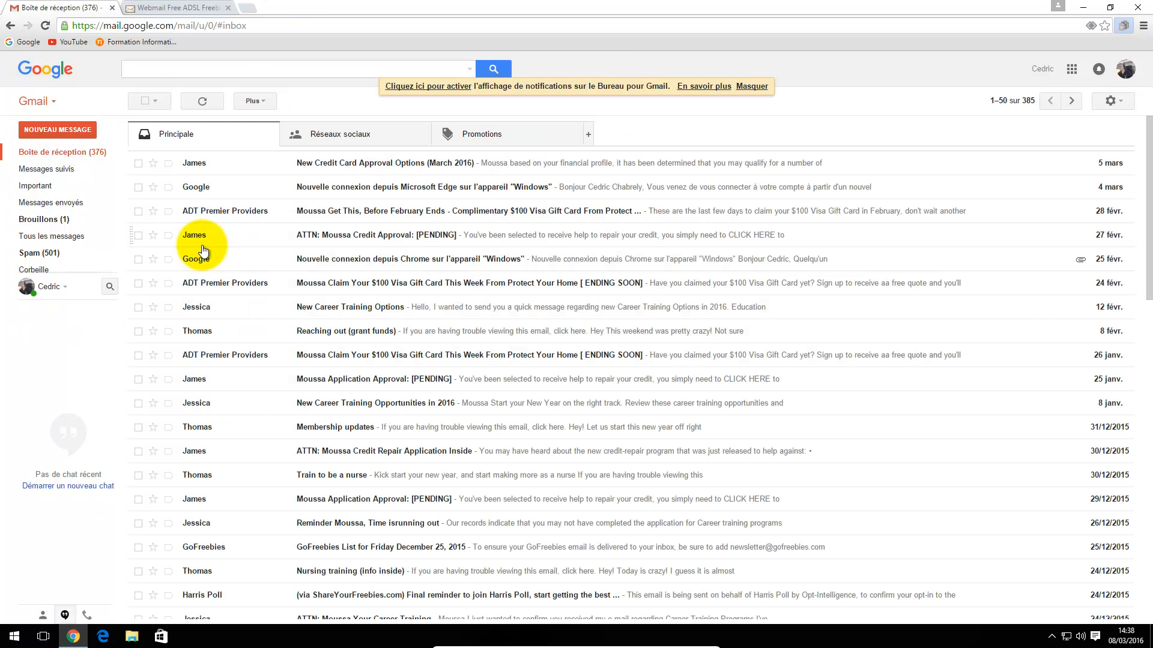
{"action": "mouse_move", "coordinate": [45, 290]}
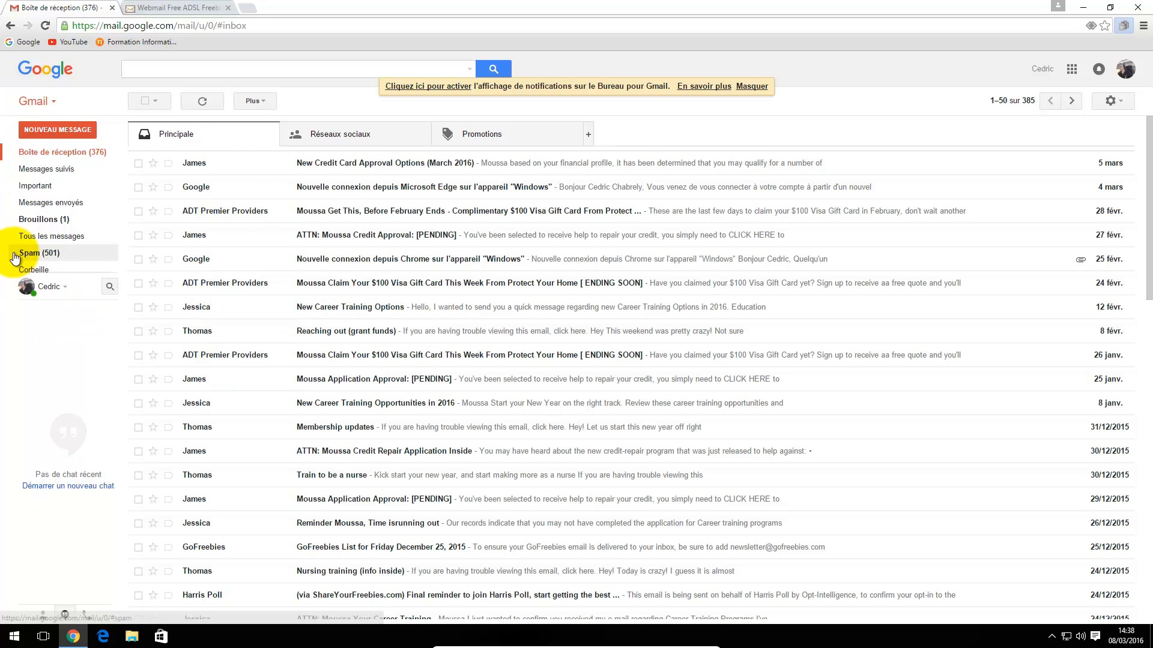
{"action": "mouse_move", "coordinate": [20, 258]}
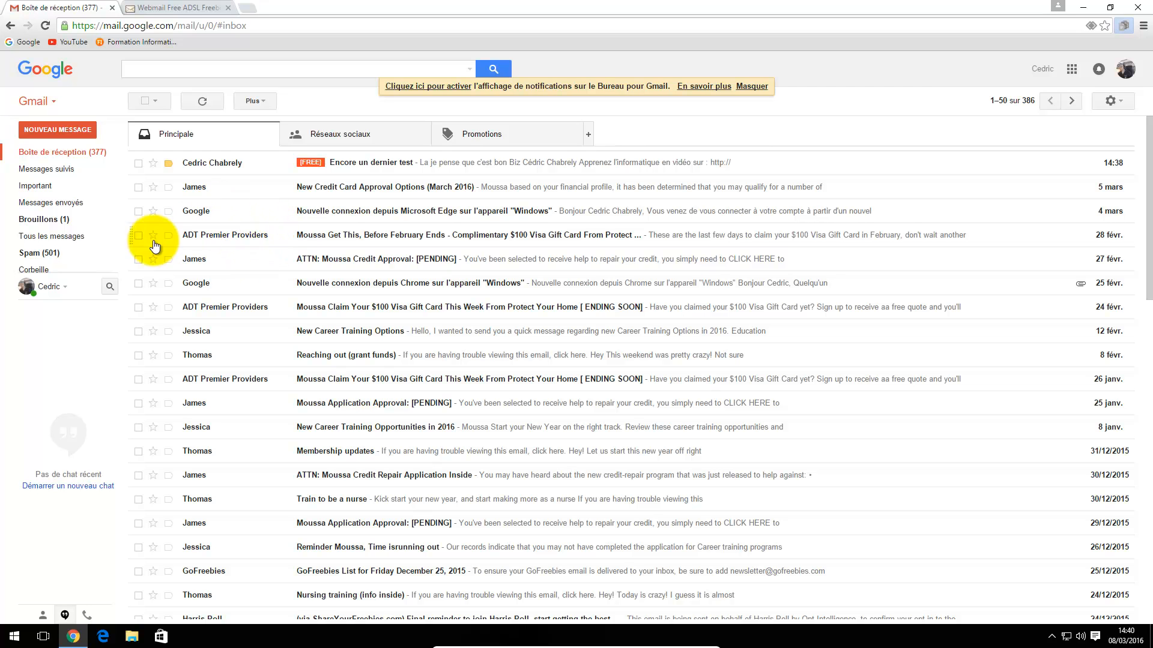
{"action": "mouse_move", "coordinate": [43, 250]}
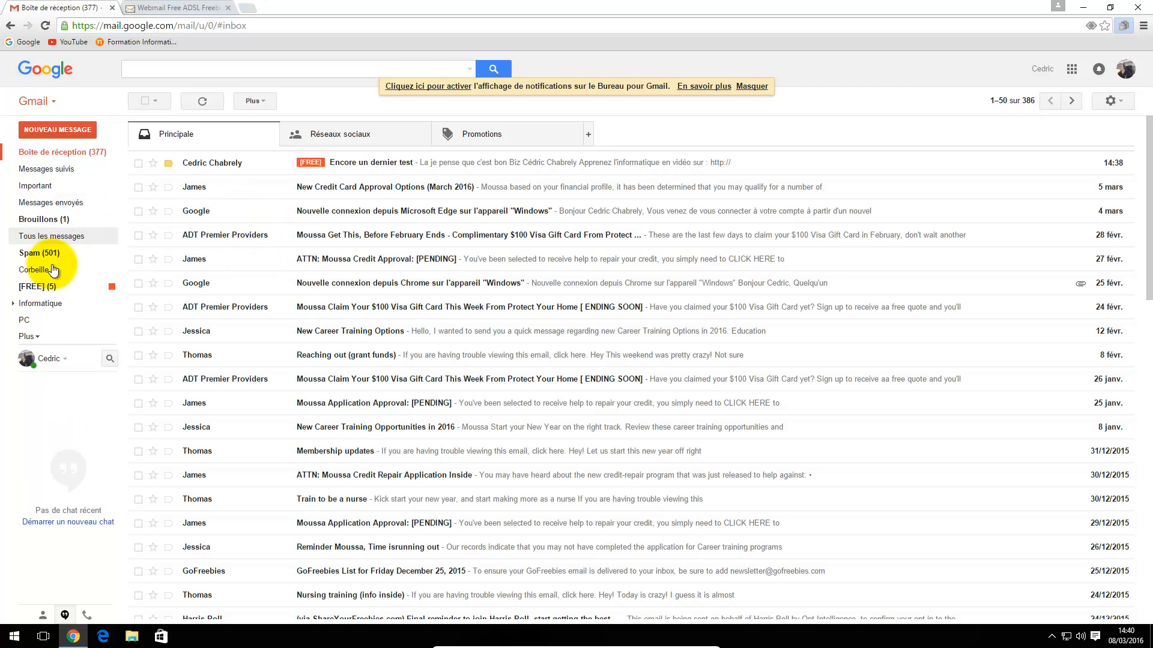
{"action": "left_click", "coordinate": [111, 290]}
{"action": "mouse_move", "coordinate": [192, 303]}
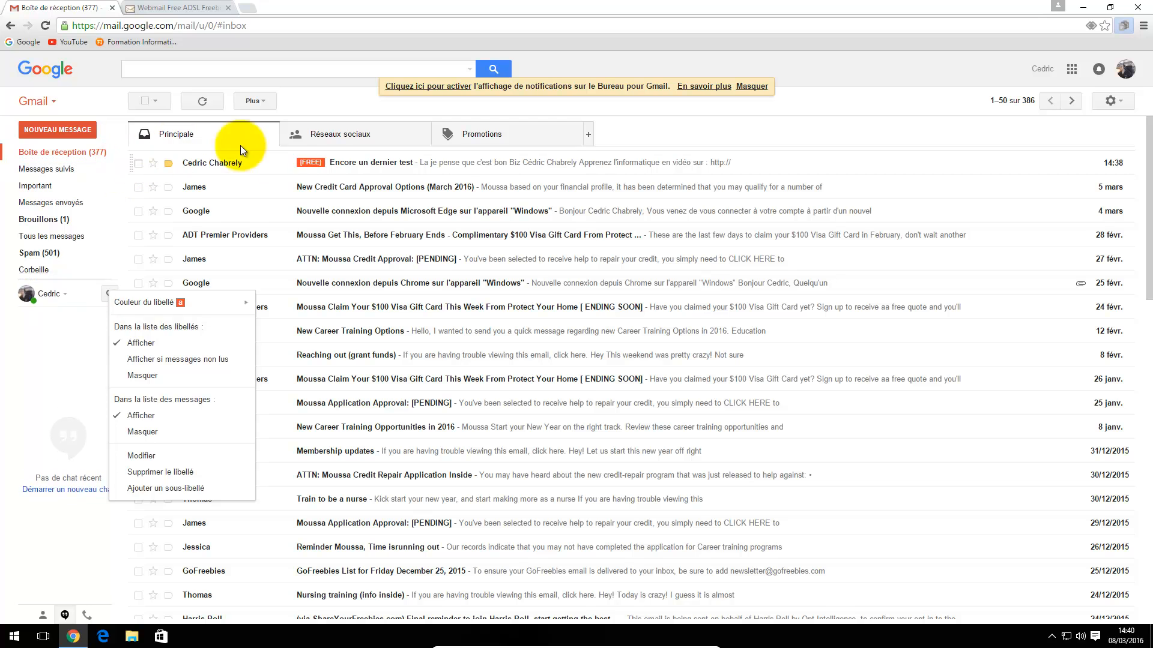
{"action": "left_click", "coordinate": [628, 127]}
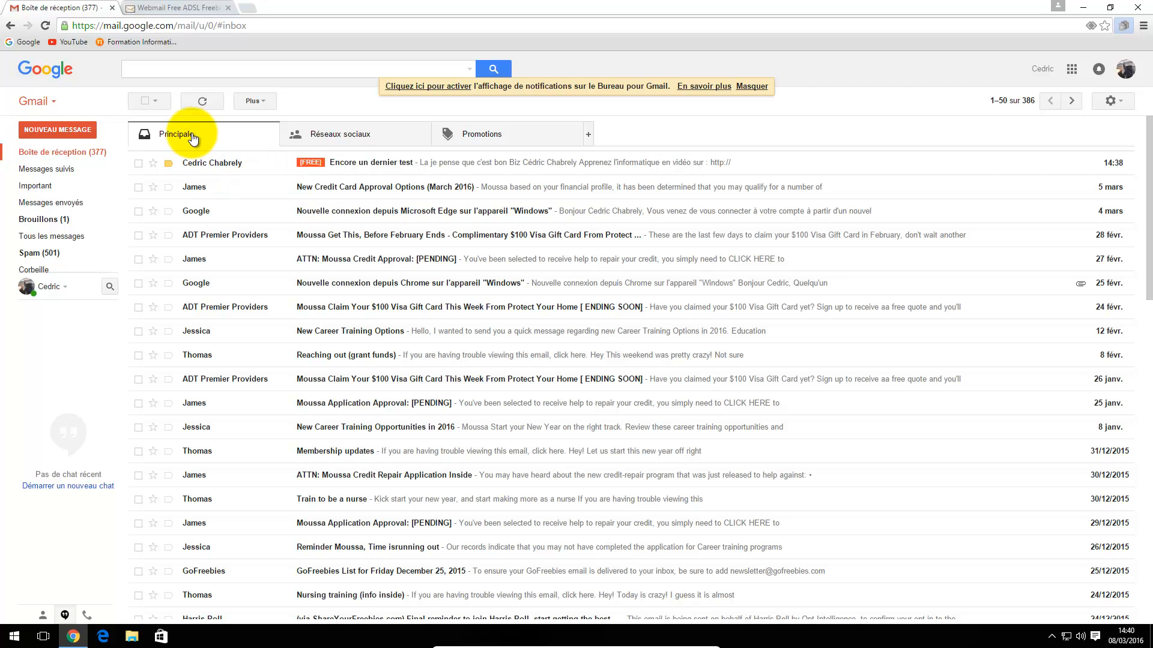
Filter to the [FREE] label's messages, then return to the full inbox.
{"action": "mouse_move", "coordinate": [45, 277]}
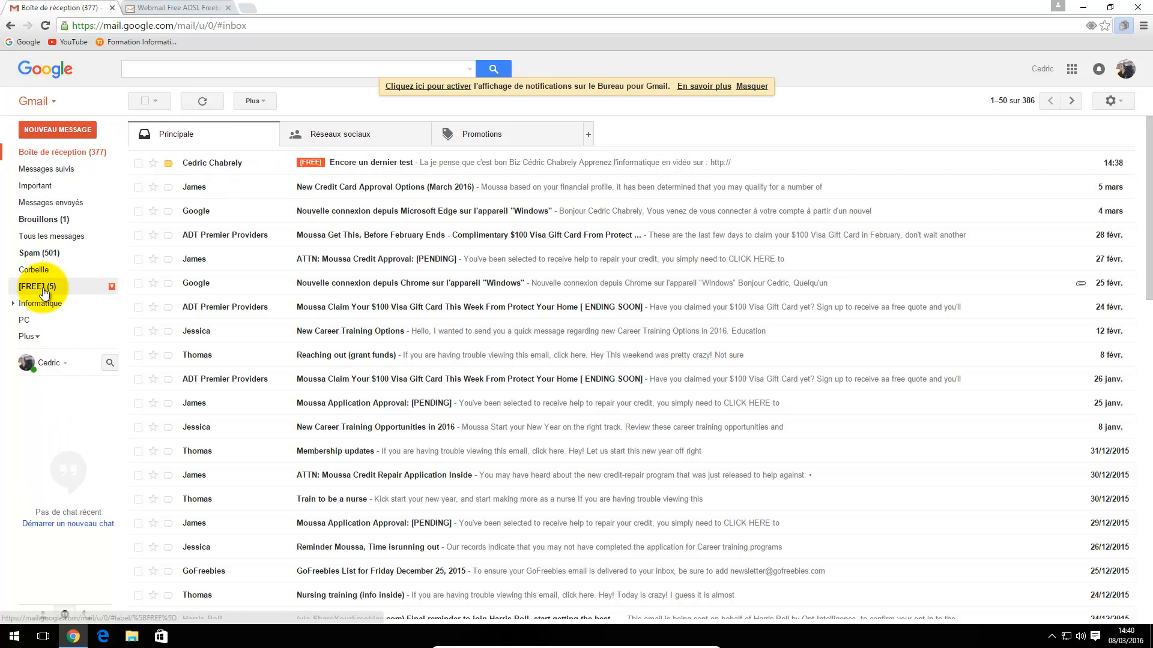
{"action": "left_click", "coordinate": [43, 290]}
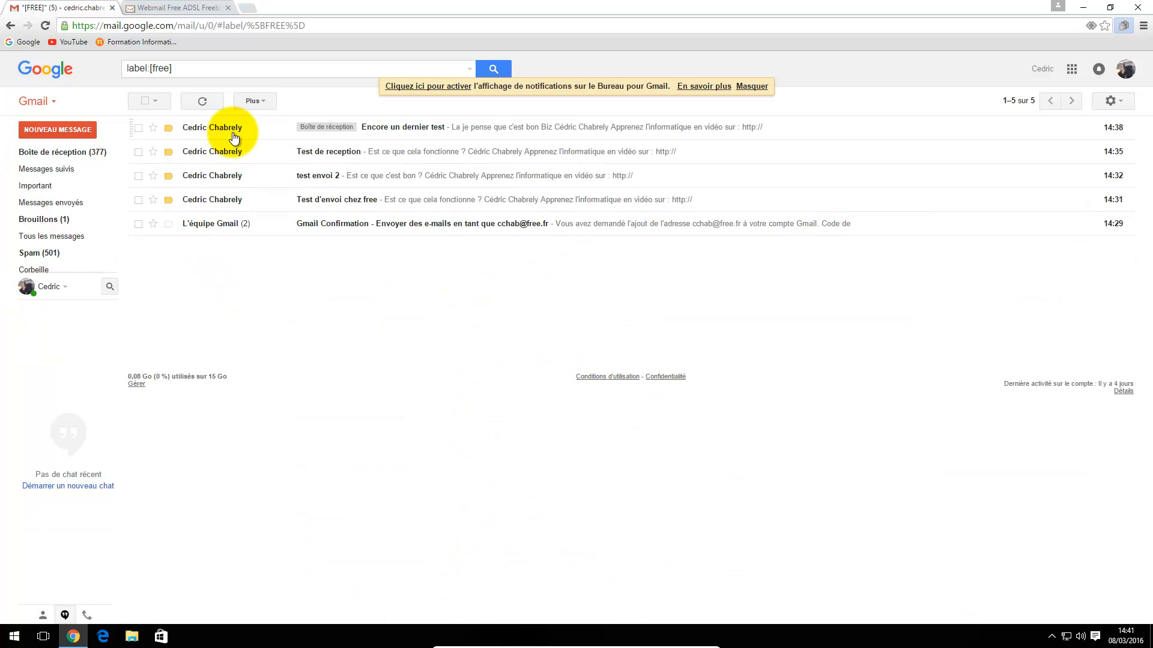
{"action": "left_click", "coordinate": [55, 154]}
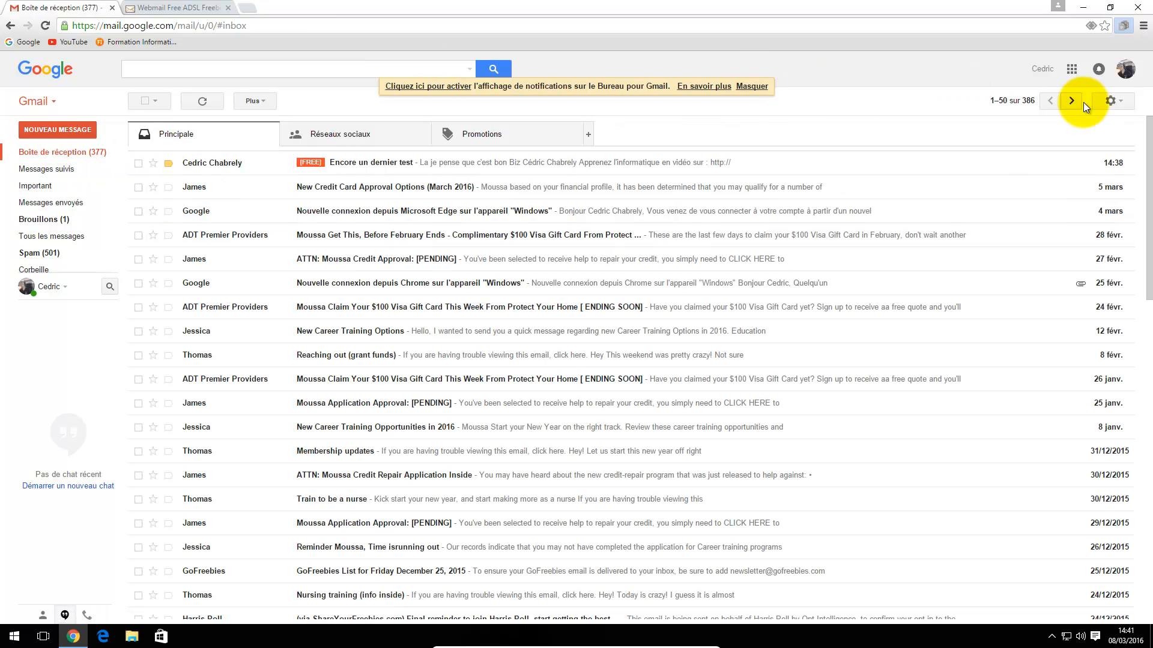
Open Settings on the Comptes et importation tab and start a new message.
{"action": "left_click", "coordinate": [1109, 99]}
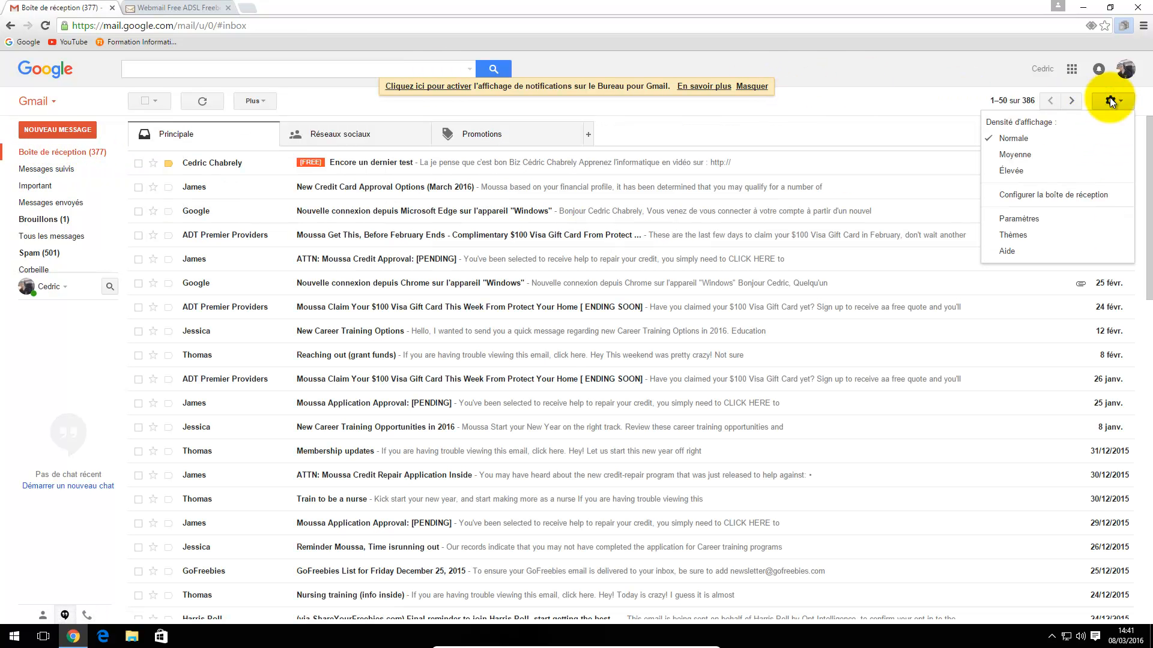
{"action": "left_click", "coordinate": [1011, 220]}
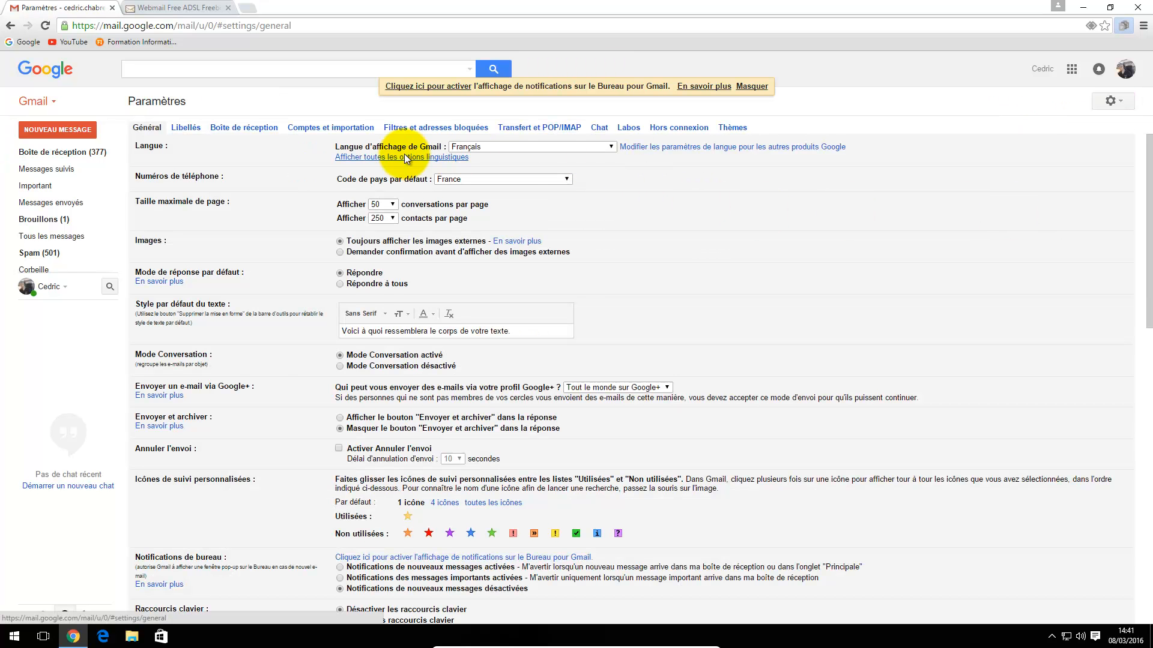
{"action": "left_click", "coordinate": [336, 127]}
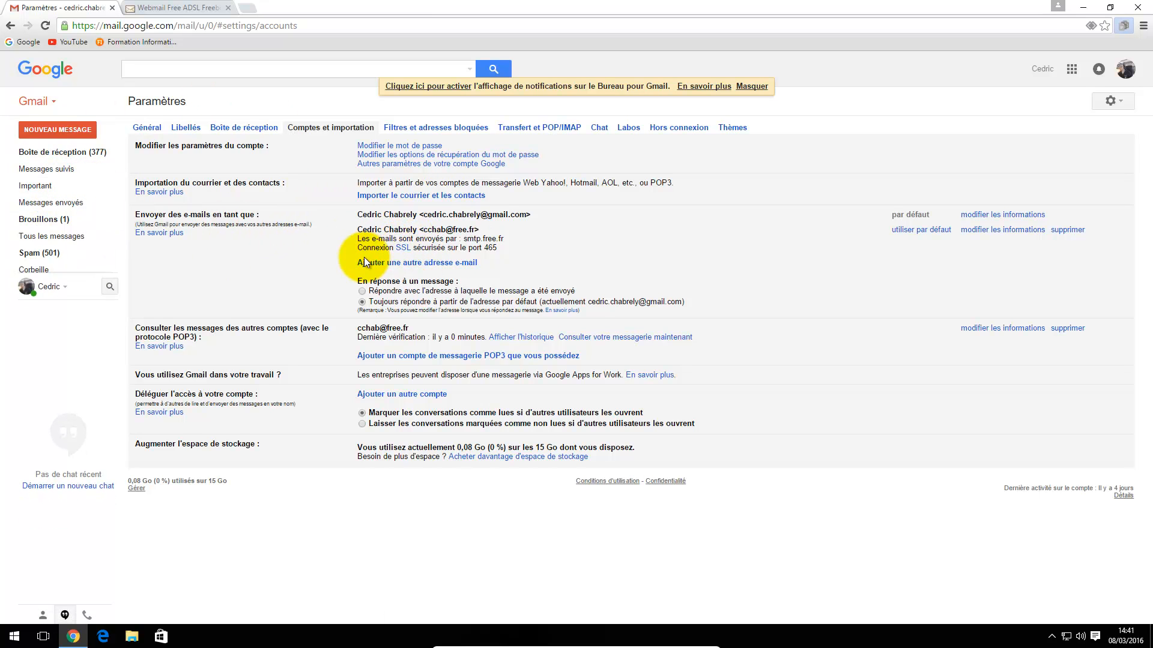
{"action": "left_click", "coordinate": [60, 130]}
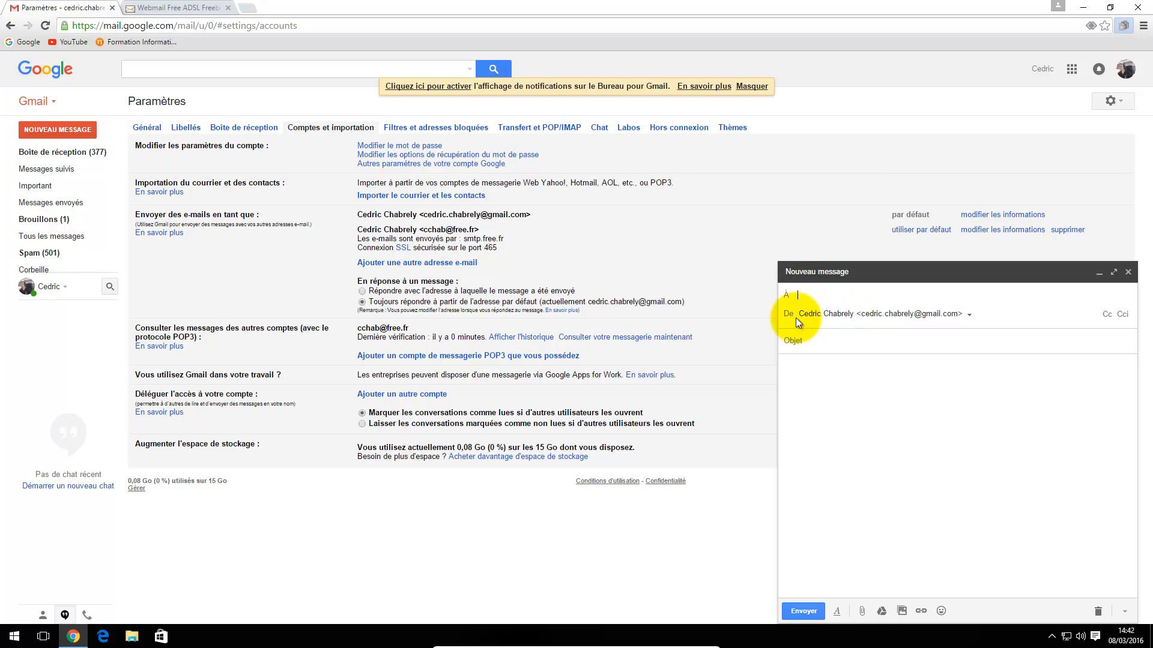
Choose the free.fr address as the draft's sender, confirm it appears, then discard the draft.
{"action": "left_click", "coordinate": [883, 319]}
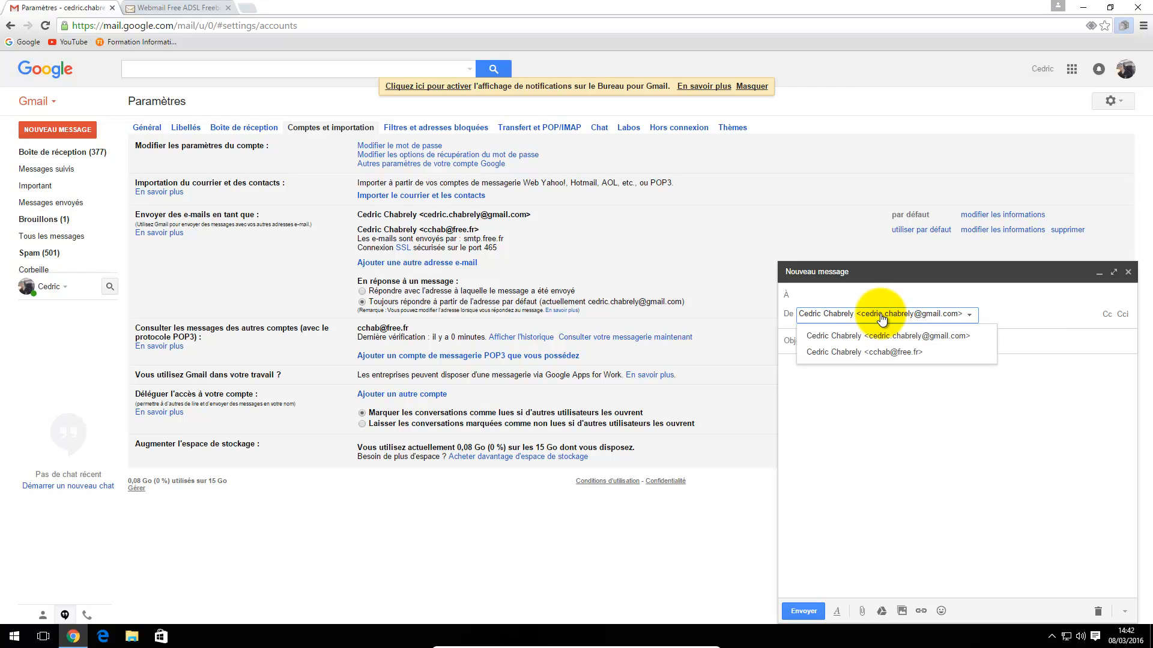
{"action": "left_click", "coordinate": [876, 352]}
{"action": "left_click", "coordinate": [828, 340]}
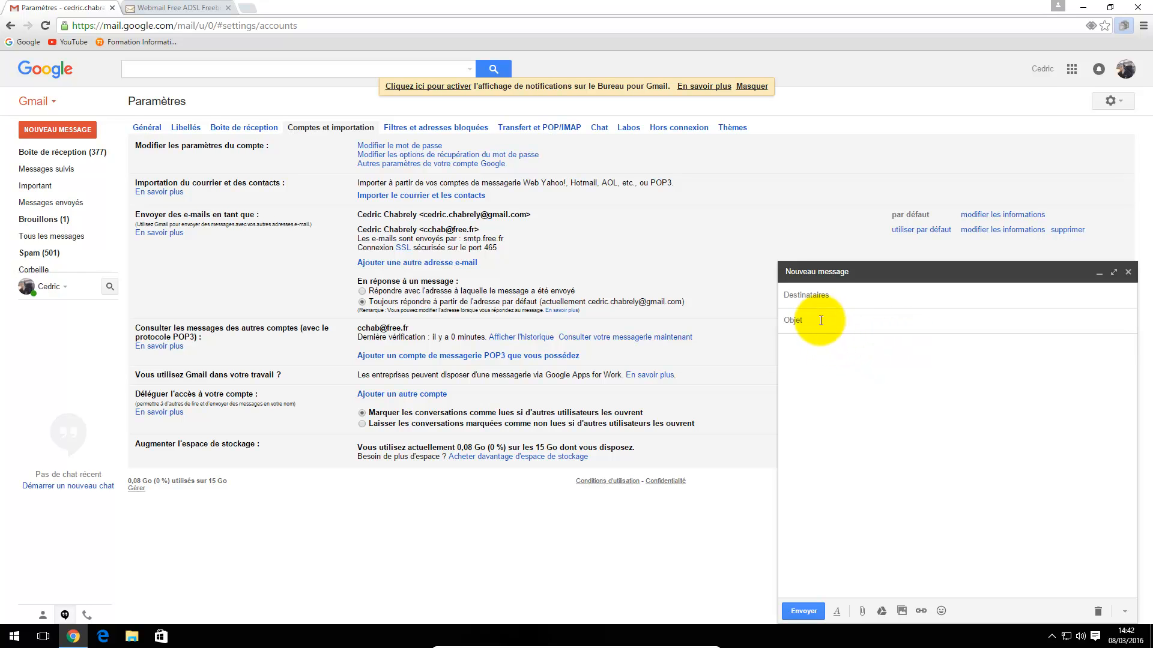
{"action": "left_click", "coordinate": [806, 294]}
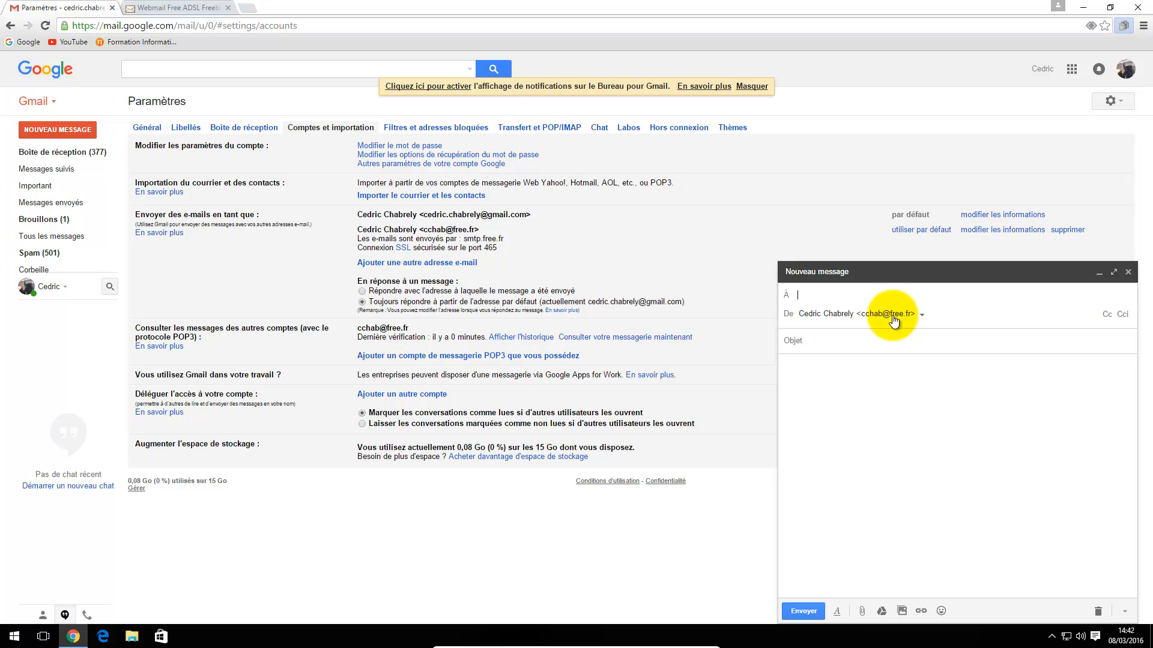
{"action": "left_click", "coordinate": [1126, 272]}
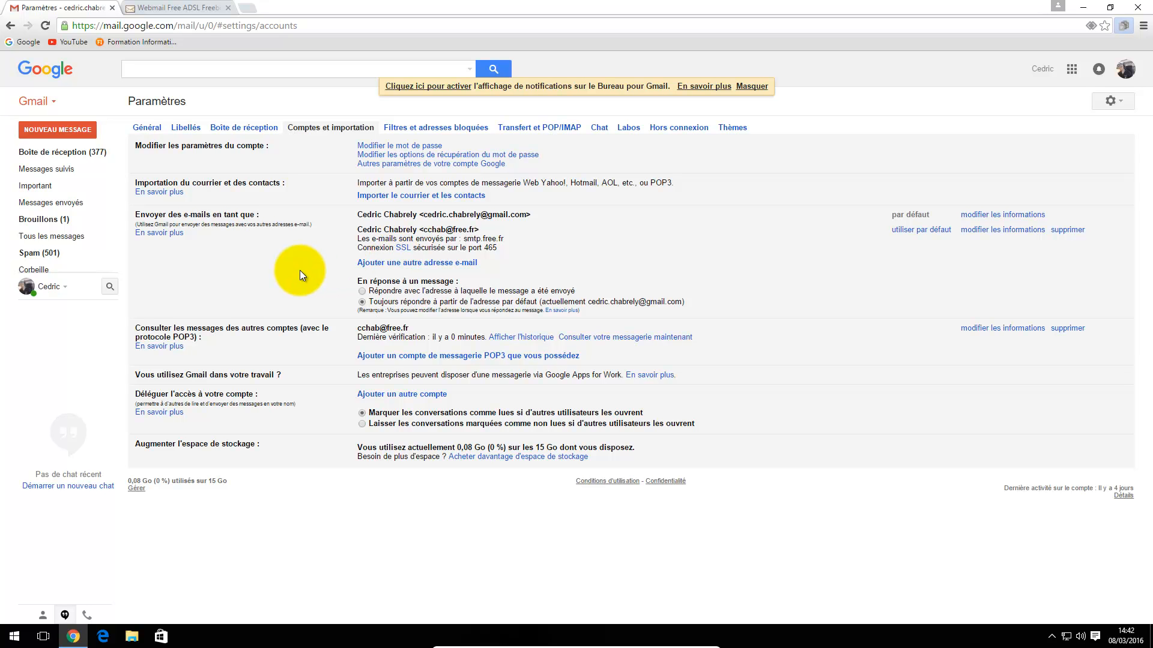
Go back to Boîte de réception and open a blank new Chrome tab beside Gmail.
{"action": "left_click", "coordinate": [84, 153]}
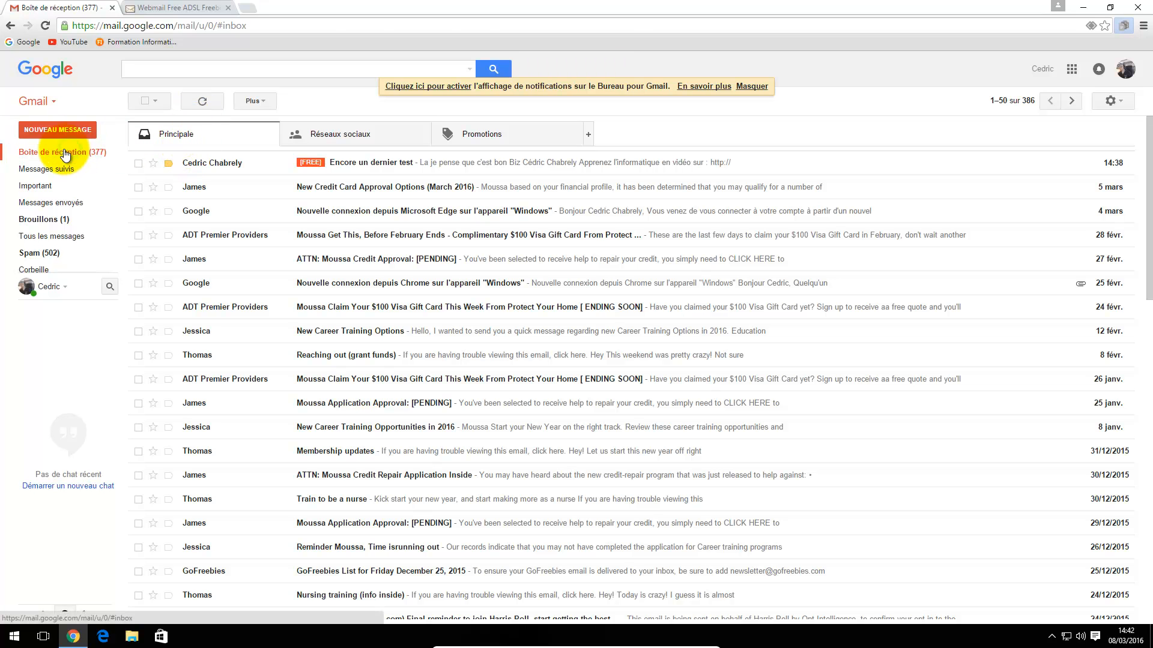
{"action": "mouse_move", "coordinate": [23, 167]}
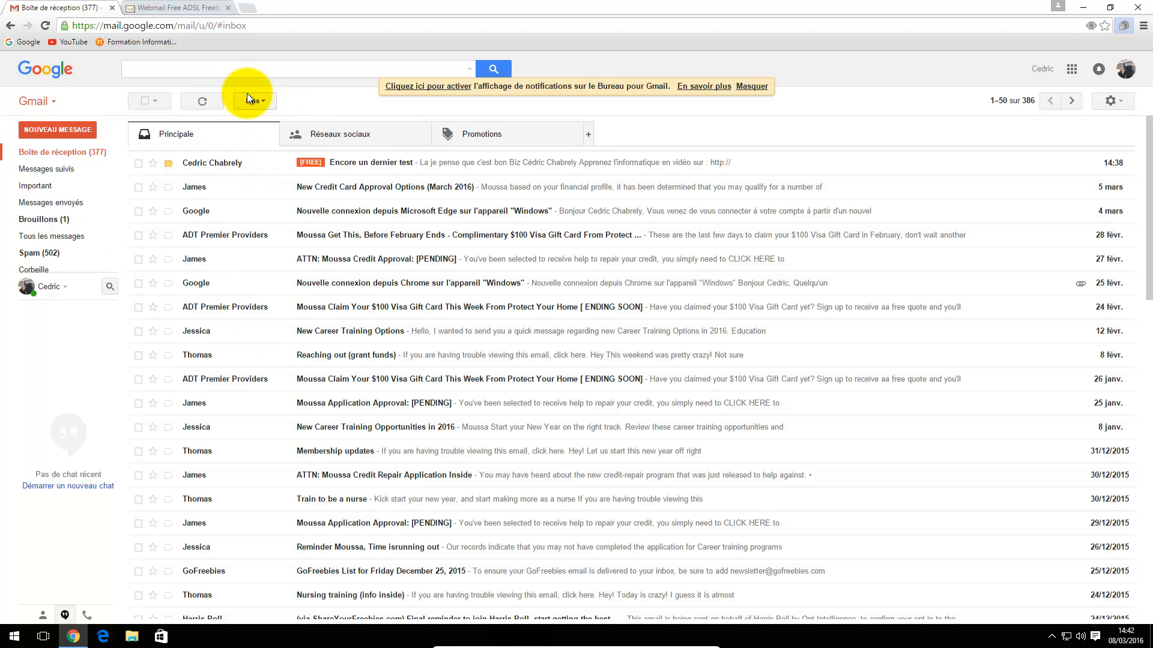
{"action": "left_click", "coordinate": [248, 7]}
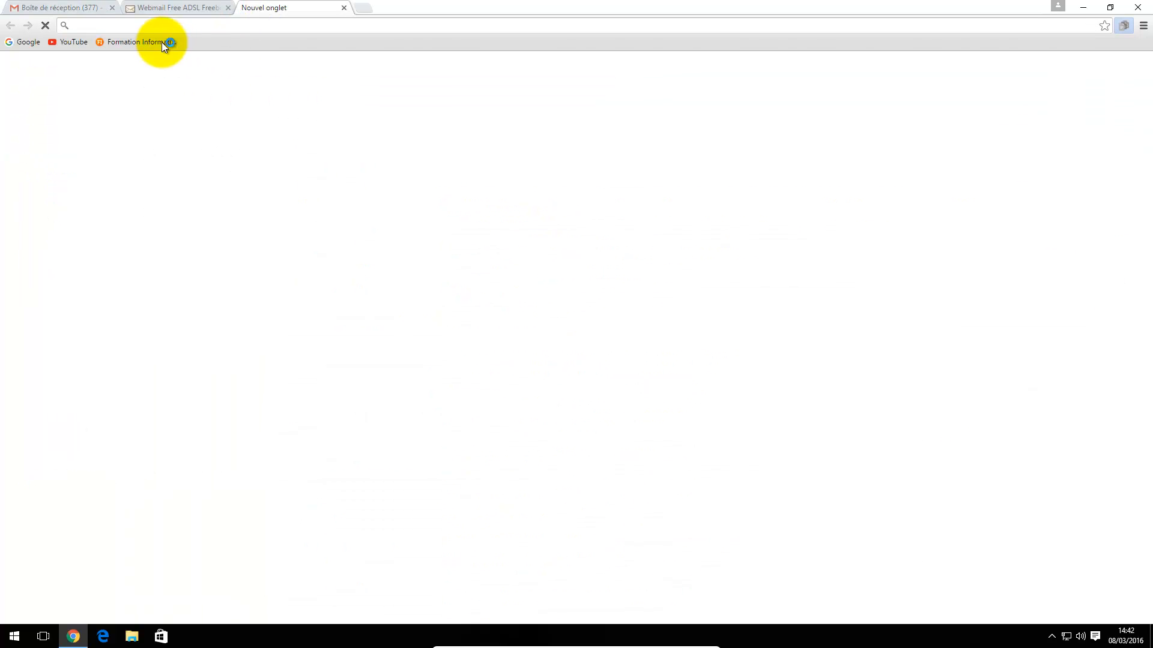
Load formation-informatique-avec-cedric.fr, close its signup popup unfilled, then minimise Chrome from the Gmail tab.
{"action": "left_click", "coordinate": [139, 40]}
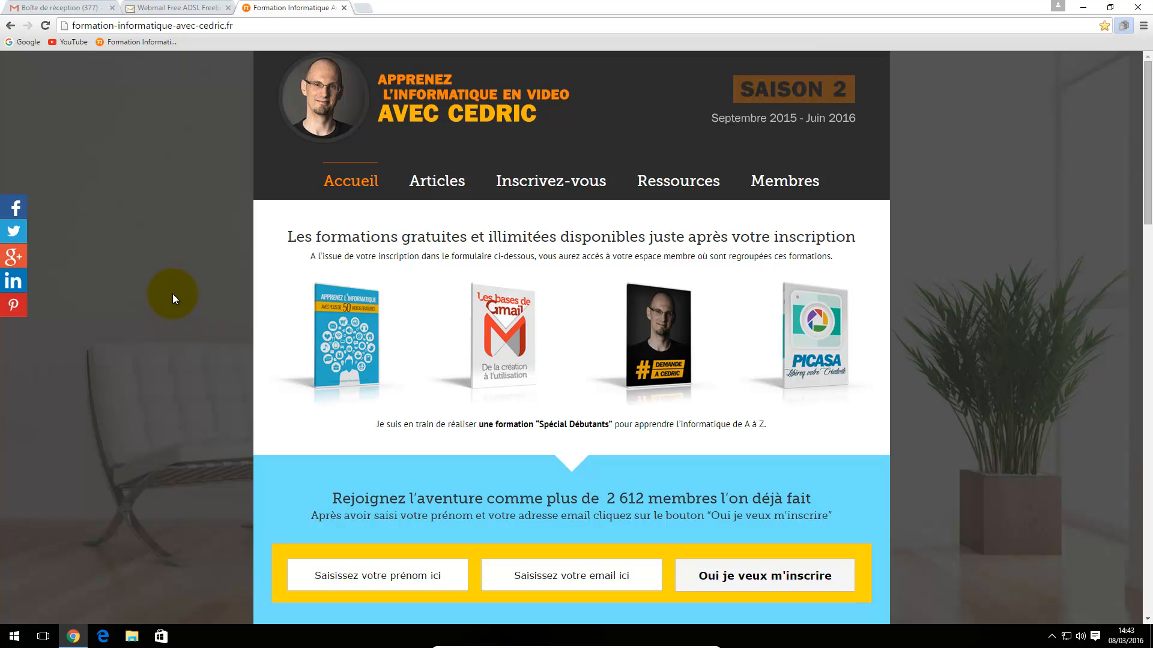
{"action": "left_click", "coordinate": [339, 575]}
{"action": "left_click", "coordinate": [547, 577]}
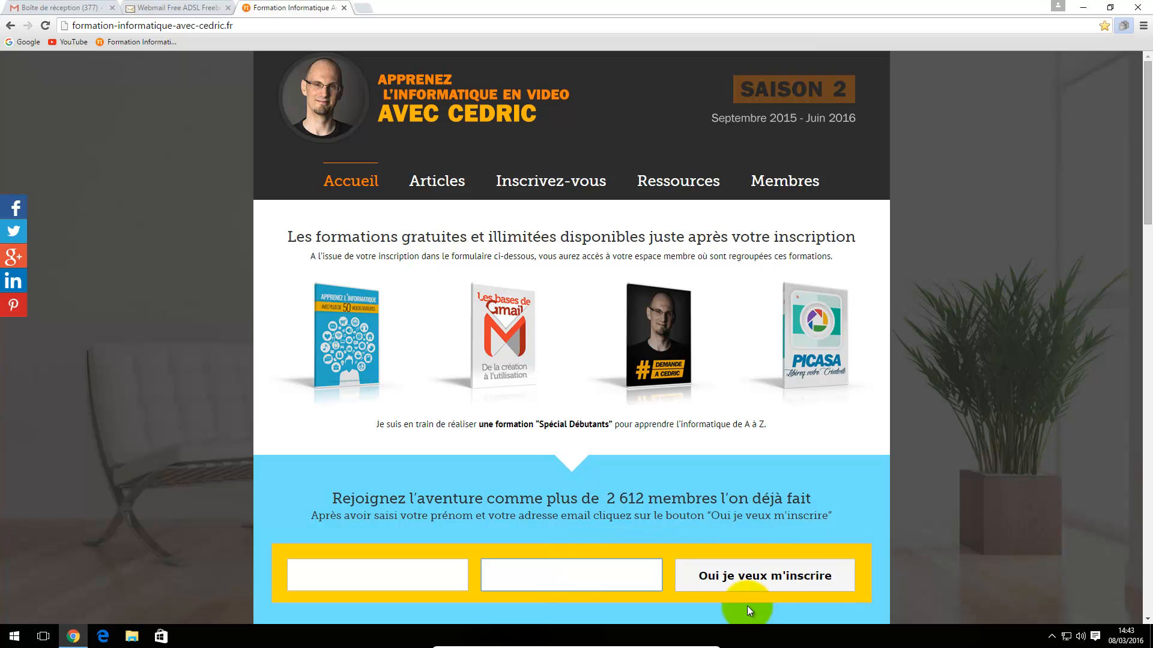
{"action": "left_click", "coordinate": [177, 460]}
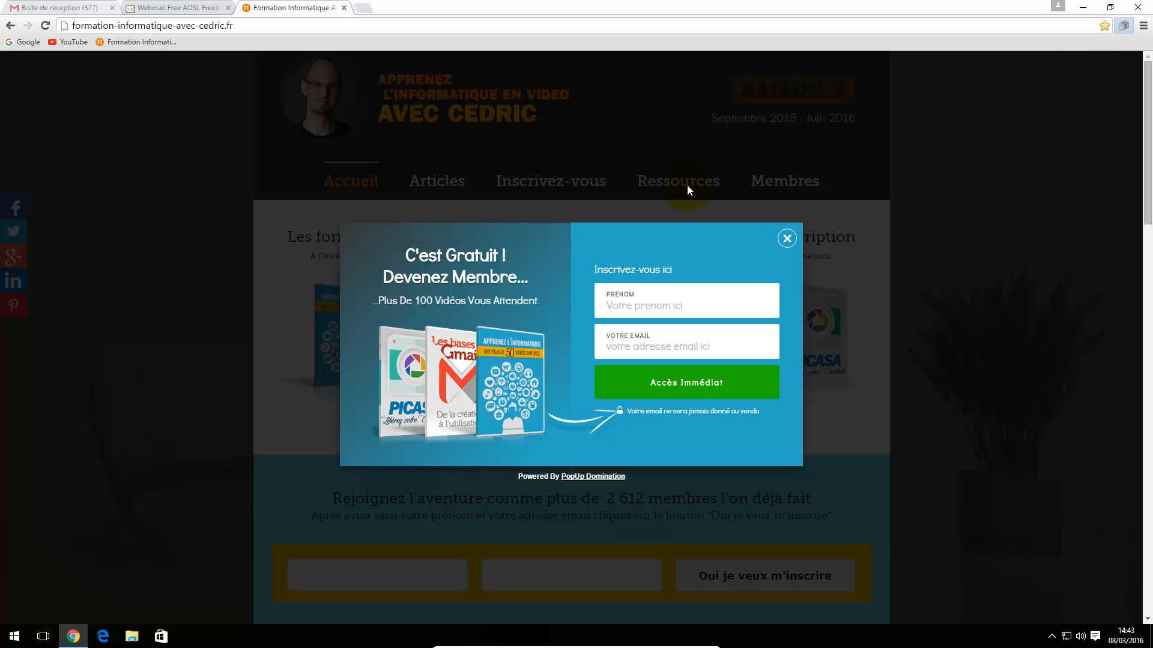
{"action": "left_click", "coordinate": [793, 237]}
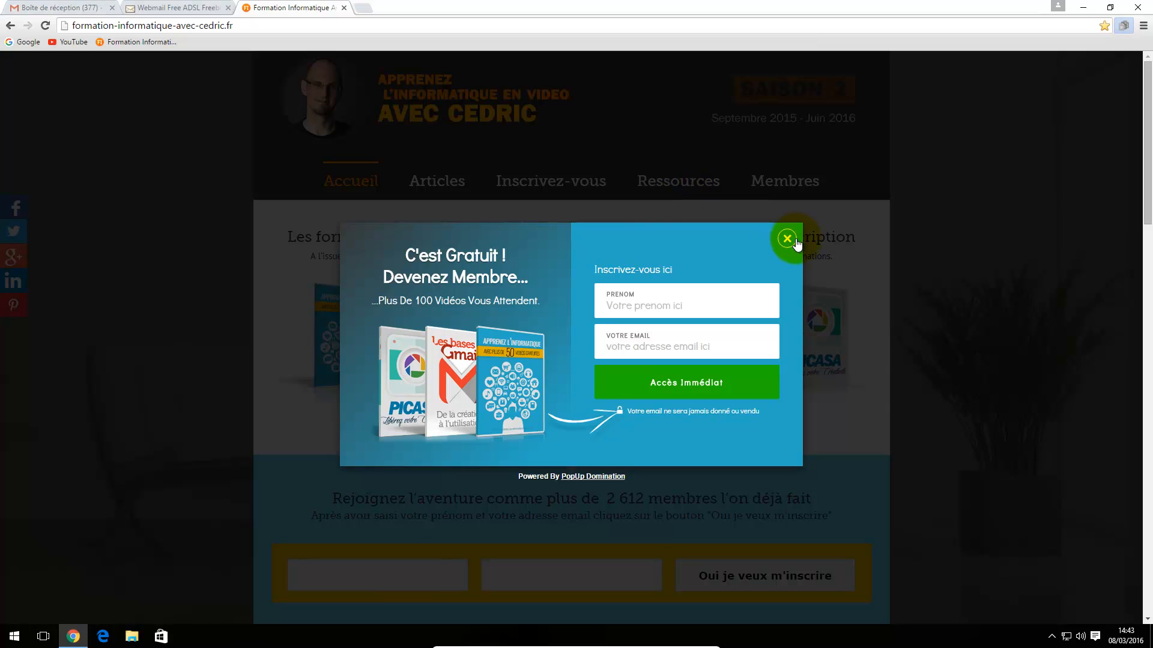
{"action": "left_click", "coordinate": [48, 8]}
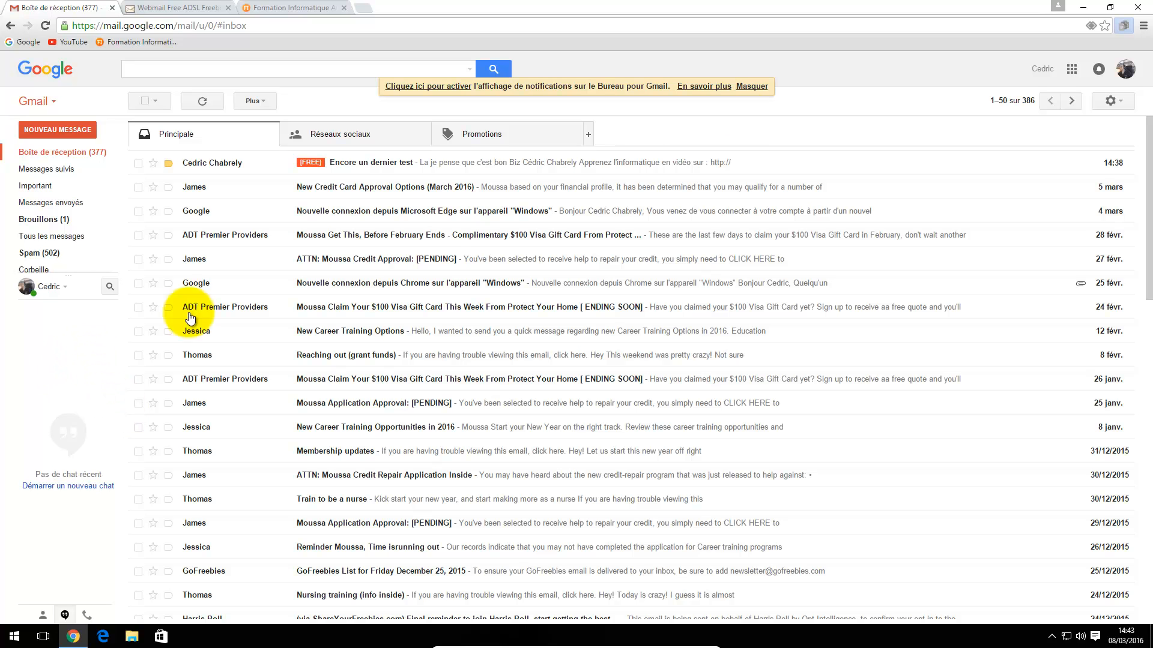
{"action": "left_click", "coordinate": [1083, 7]}
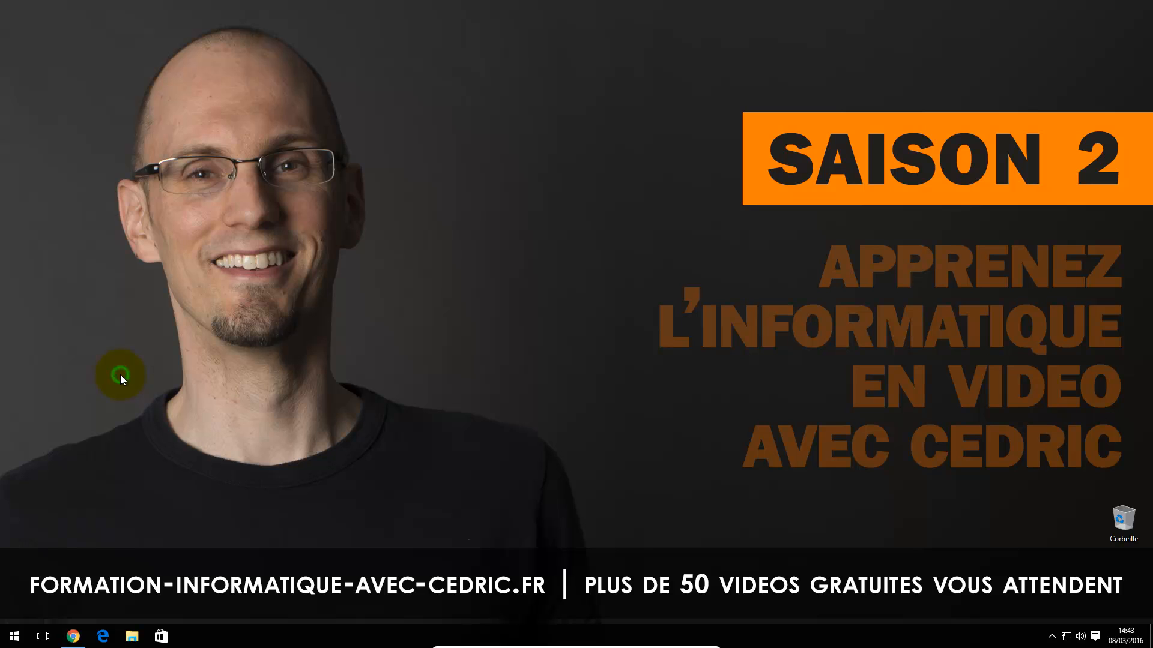